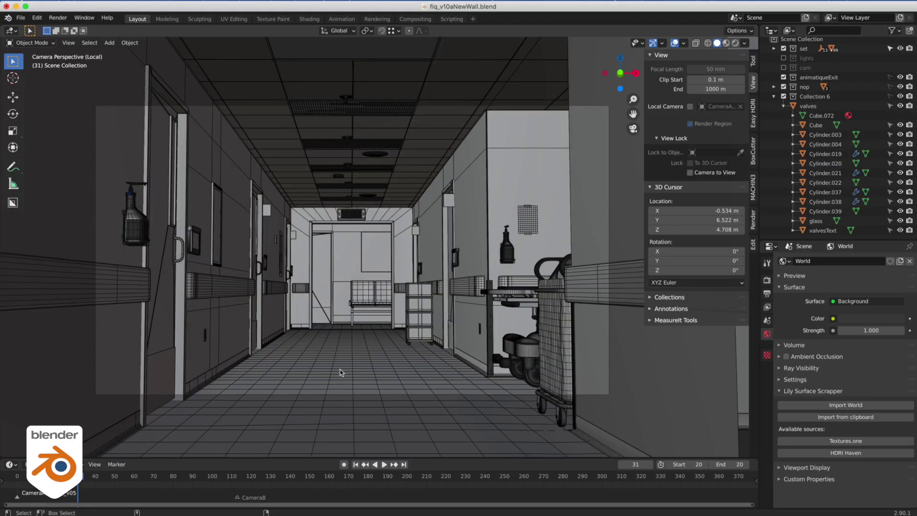
Step: Jump to frame 100, select the soap bottles on both walls, and switch to Material Preview
left_click_drag(79, 482, 213, 482)
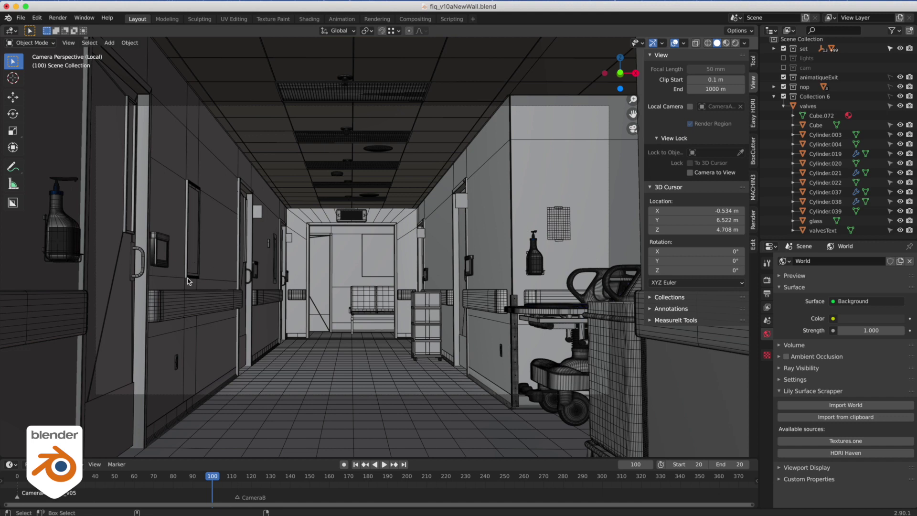
left_click(161, 258)
left_click(53, 245)
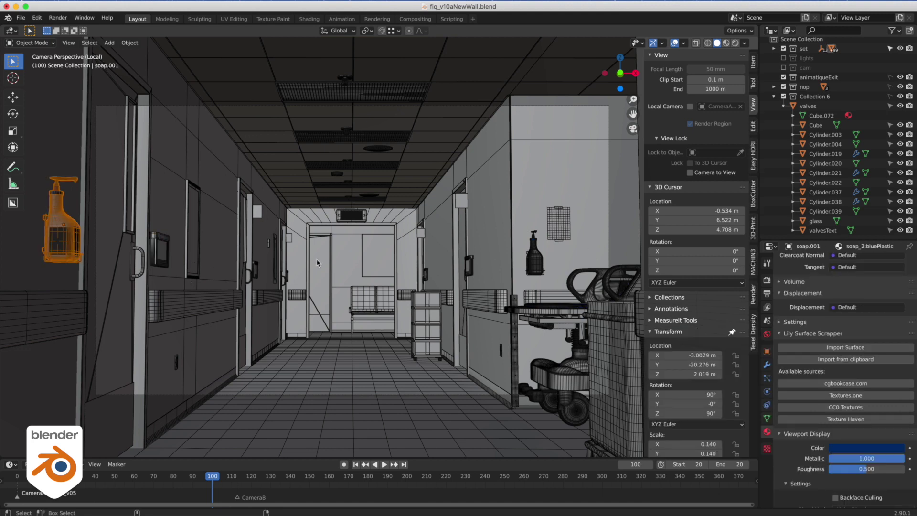
left_click(527, 258)
key("z")
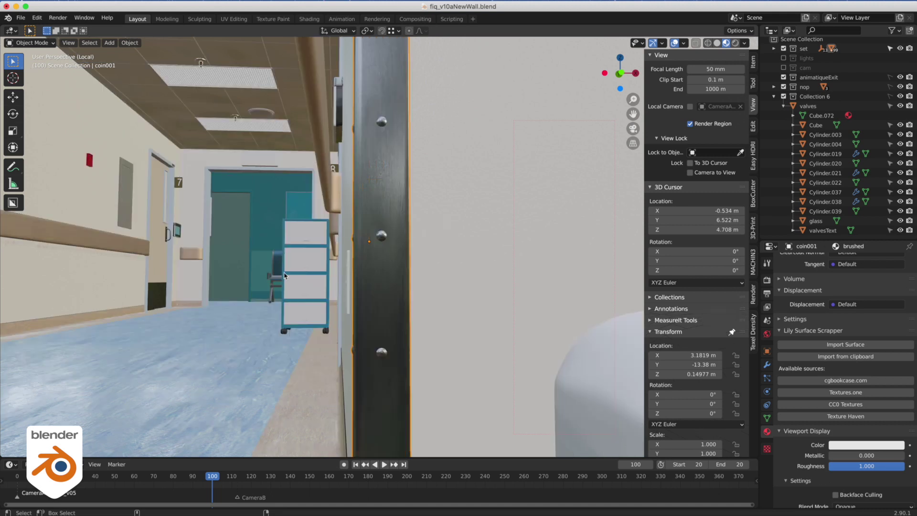
Step: Select the wheeled cabinet, orbit up along the metal column, and select the walls object
left_click(284, 276)
middle_click_drag(284, 276, 384, 234)
middle_click_drag(393, 141, 391, 178)
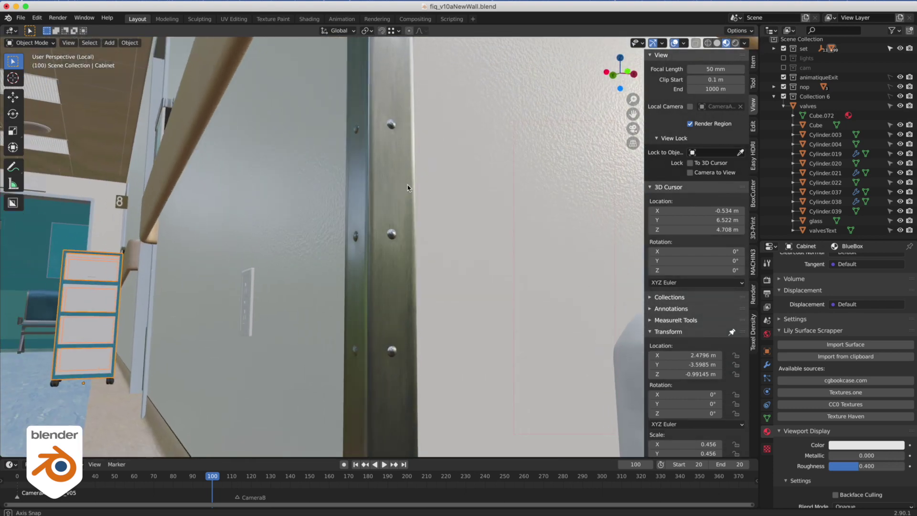
middle_click_drag(408, 188, 261, 159)
left_click(423, 212)
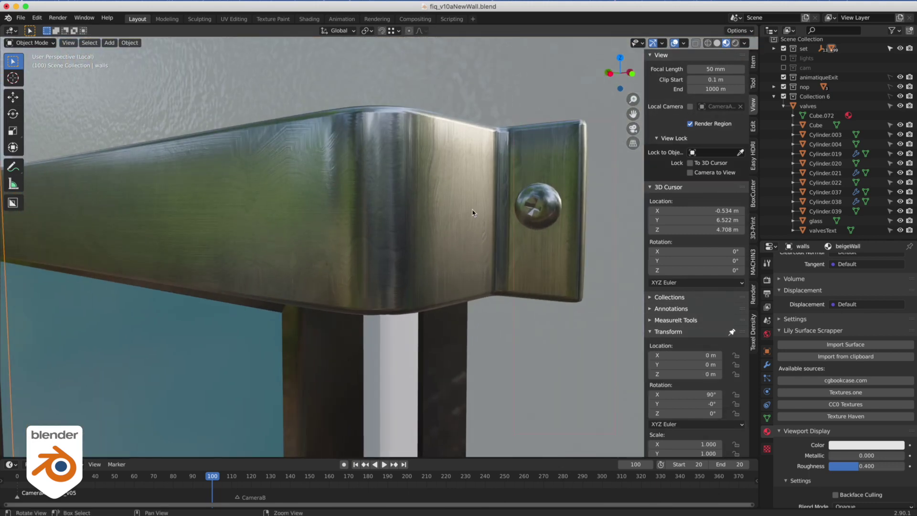
scroll(322, 196, "down", 6)
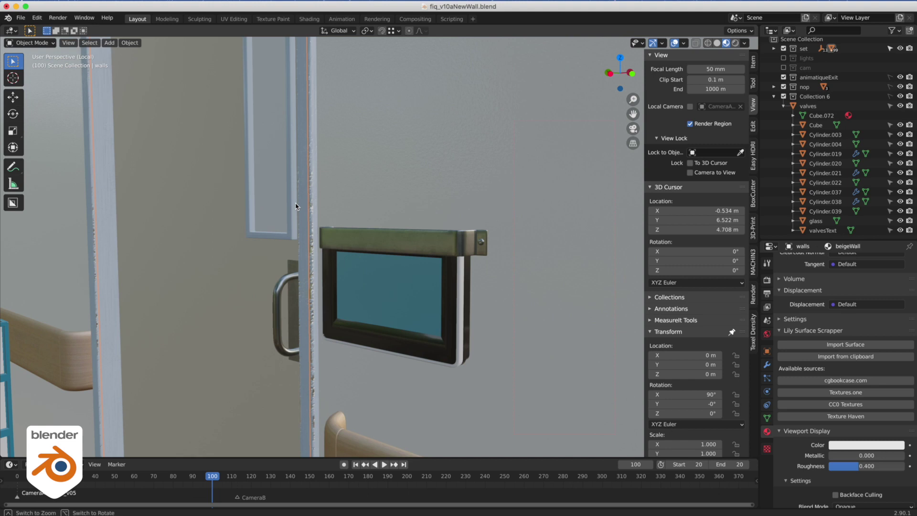
scroll(347, 261, "up", 3)
scroll(249, 264, "up", 3)
Step: Inspect the blue wheeled floor cabinet from above, then select the wall-mounted extincteur panel
middle_click_drag(243, 222, 401, 227)
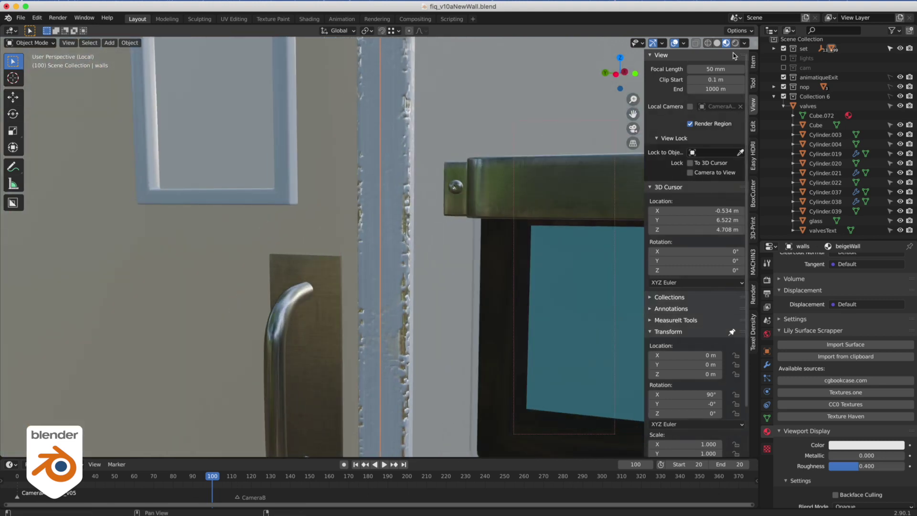
middle_click_drag(335, 186, 317, 188)
scroll(274, 199, "down", 4)
left_click(299, 299)
middle_click_drag(299, 299, 337, 348, "shift")
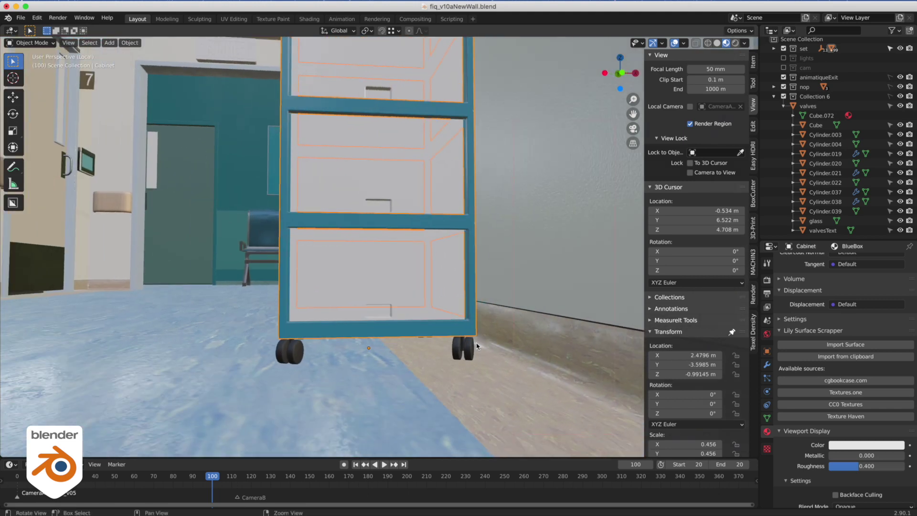
scroll(477, 346, "down", 3)
middle_click_drag(393, 334, 387, 347)
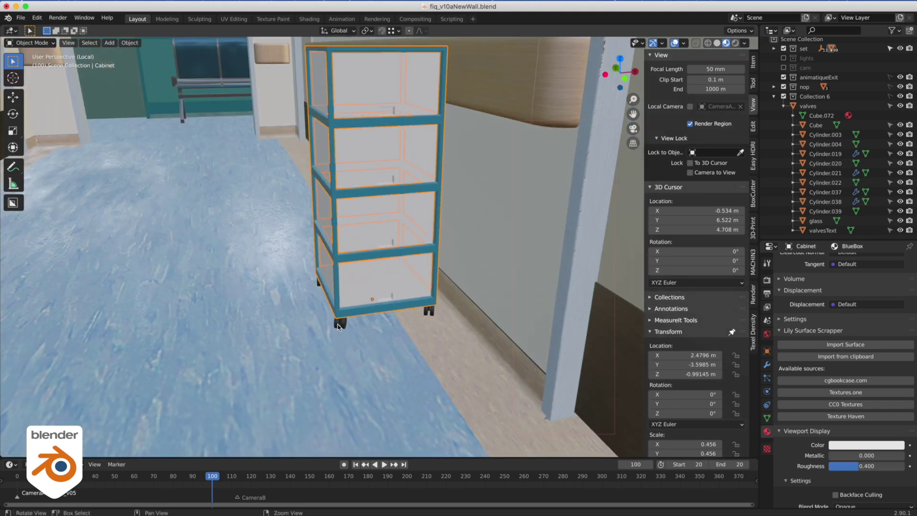
scroll(381, 310, "down", 12)
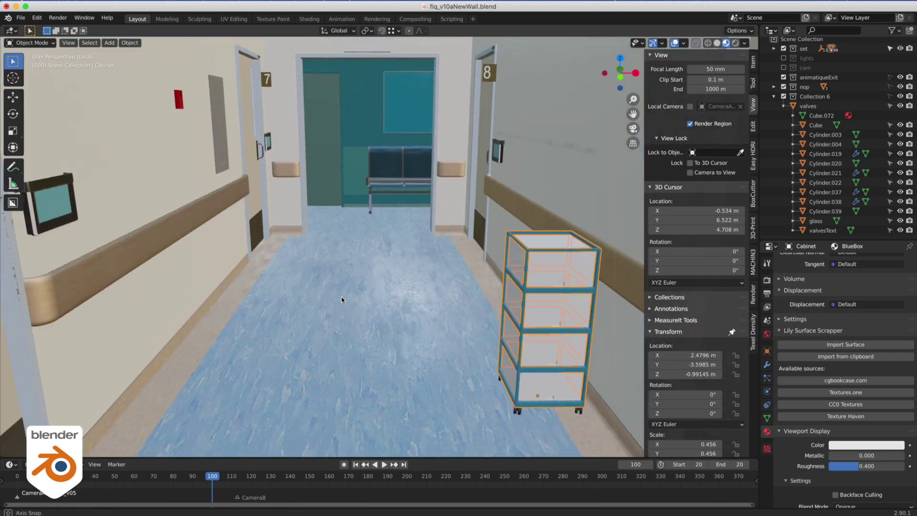
scroll(324, 285, "up", 4)
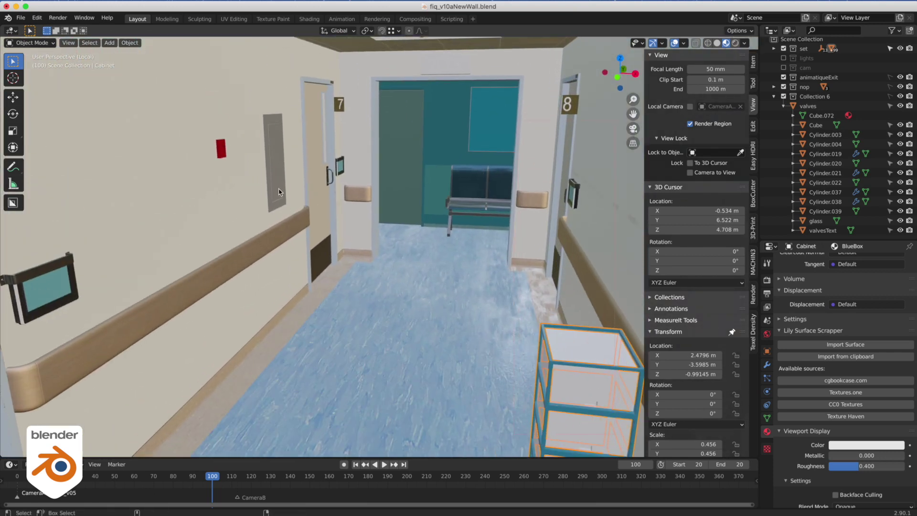
left_click(280, 194)
Step: Orbit around the extincteur panel, oxygen valve box and pressure gauge frame
scroll(279, 196, "up", 8)
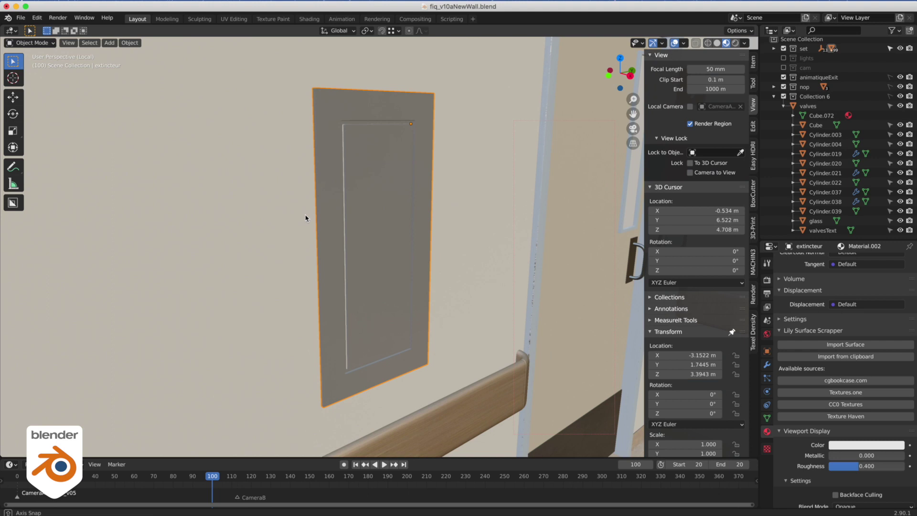
middle_click_drag(307, 219, 261, 237)
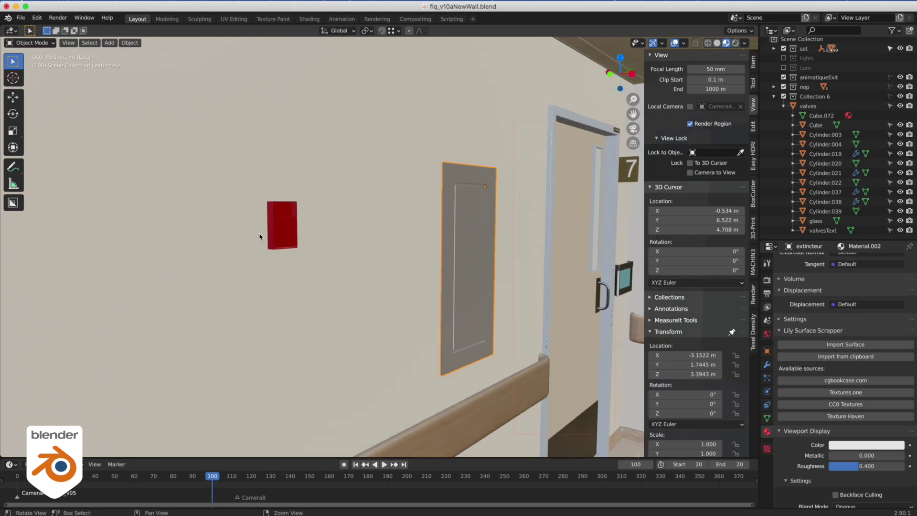
scroll(278, 238, "up", 5)
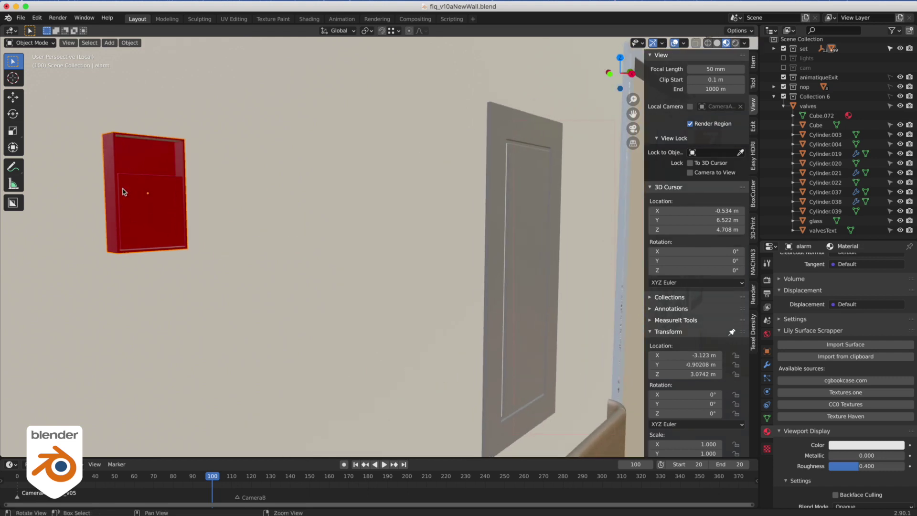
scroll(263, 242, "down", 5)
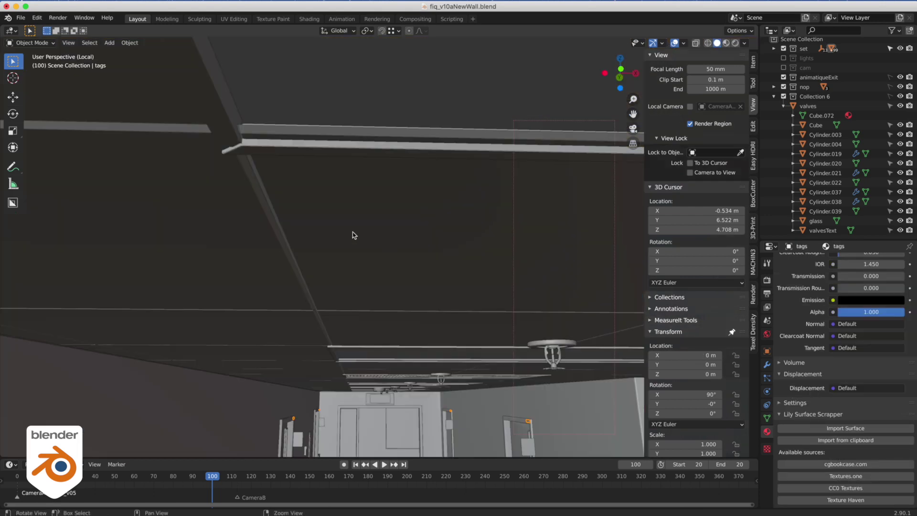
mouse_move(352, 236)
middle_mouse_down()
mouse_move(352, 215)
mouse_move(323, 214)
mouse_move(289, 257)
middle_mouse_up()
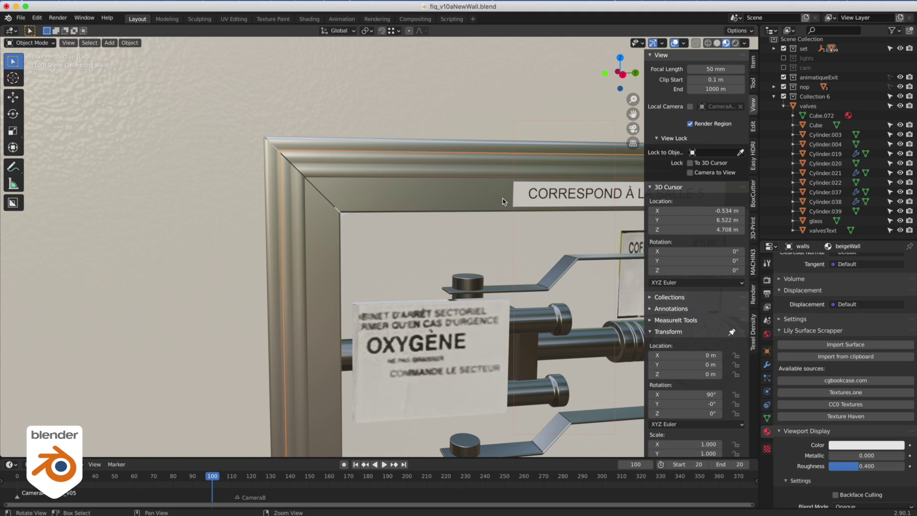
middle_click_drag(502, 201, 430, 156)
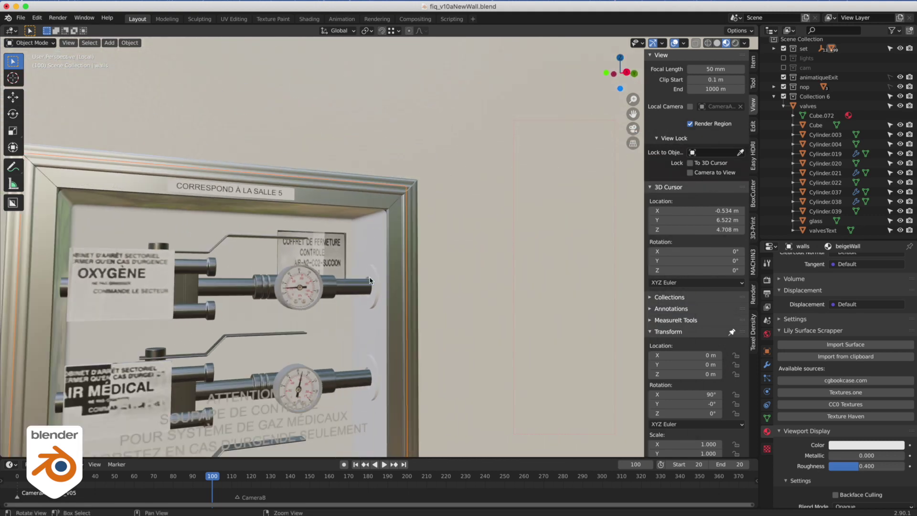
middle_click_drag(334, 363, 360, 307)
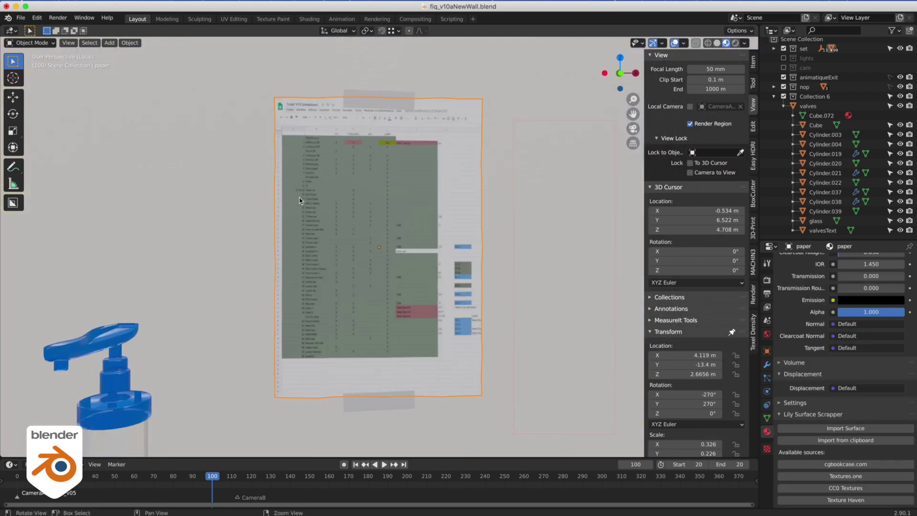
Step: Orbit past the paper sheet on the wall, the soap bottle and the bed base
scroll(301, 201, "up", 8)
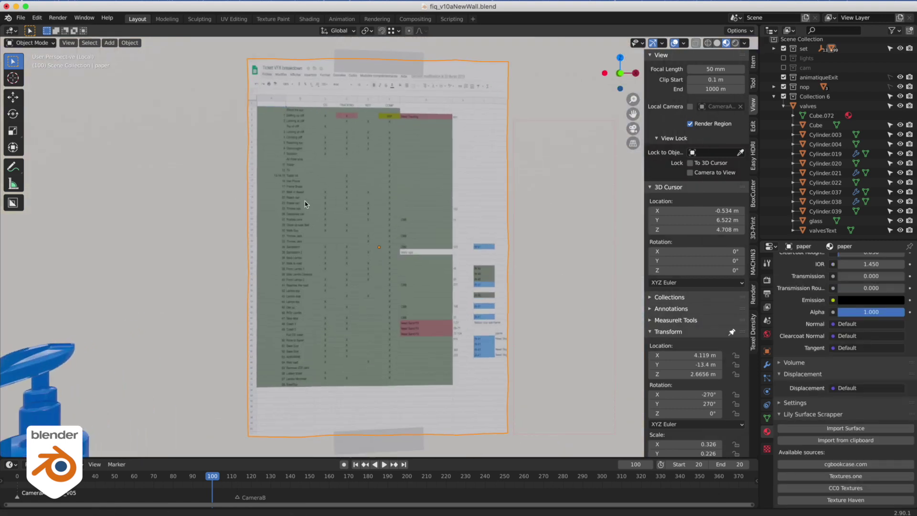
middle_click_drag(411, 220, 377, 259)
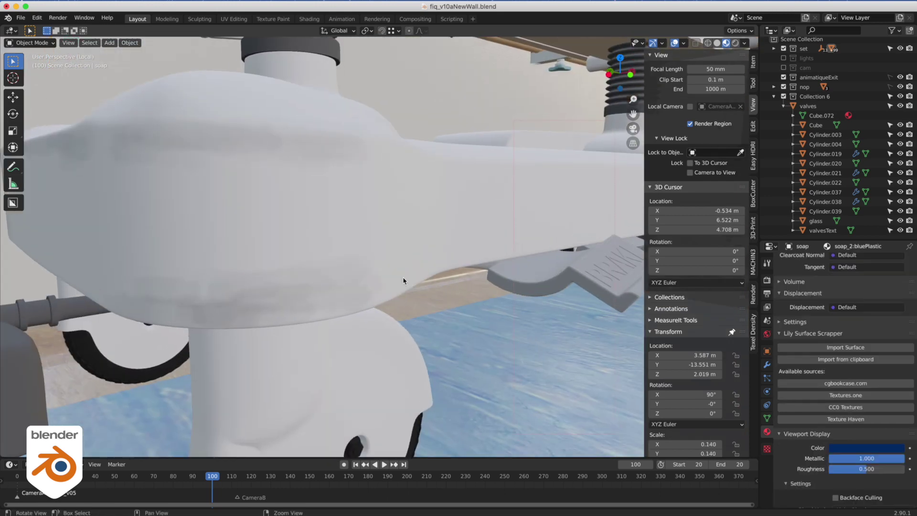
middle_click_drag(306, 287, 280, 281)
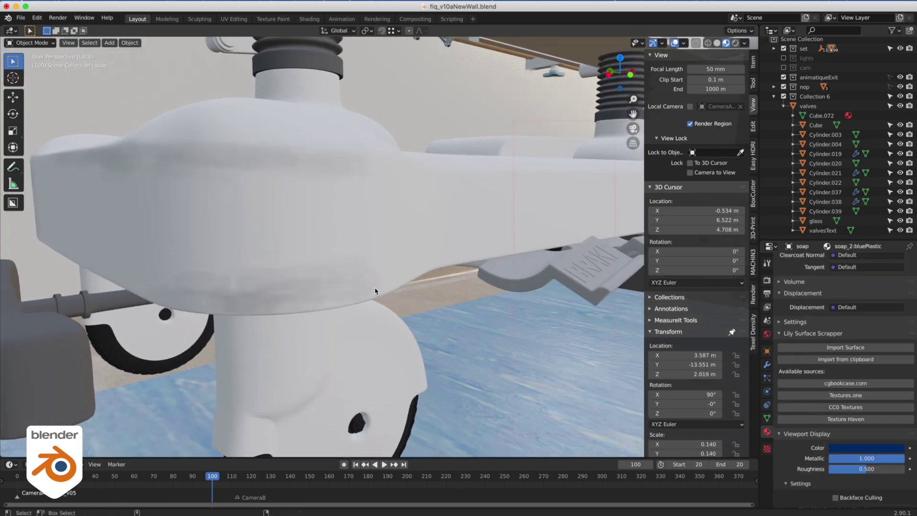
scroll(375, 291, "down", 5)
middle_click_drag(339, 260, 303, 231)
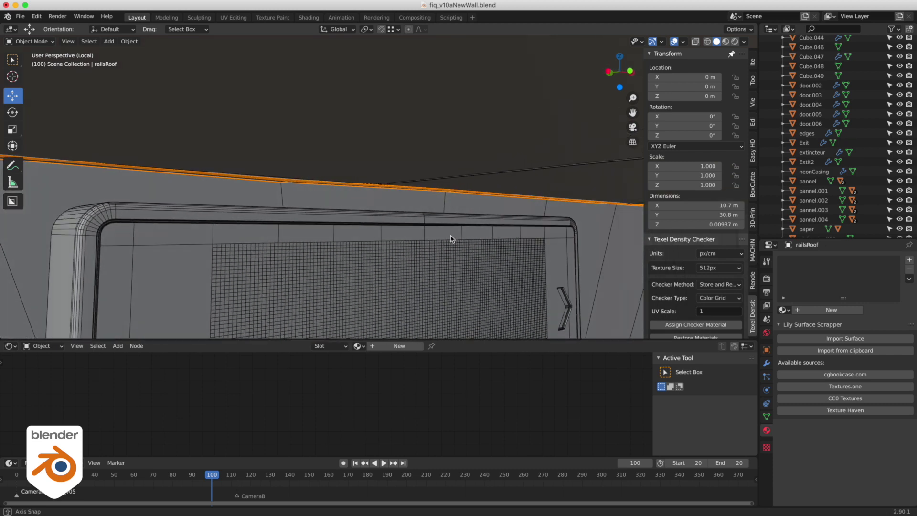
Step: Zoom in on the SORTIES sign, select the Exit2 sign plane, and switch to Solid shading
mouse_move(463, 239)
middle_mouse_down()
mouse_move(499, 242)
mouse_move(491, 239)
middle_mouse_up()
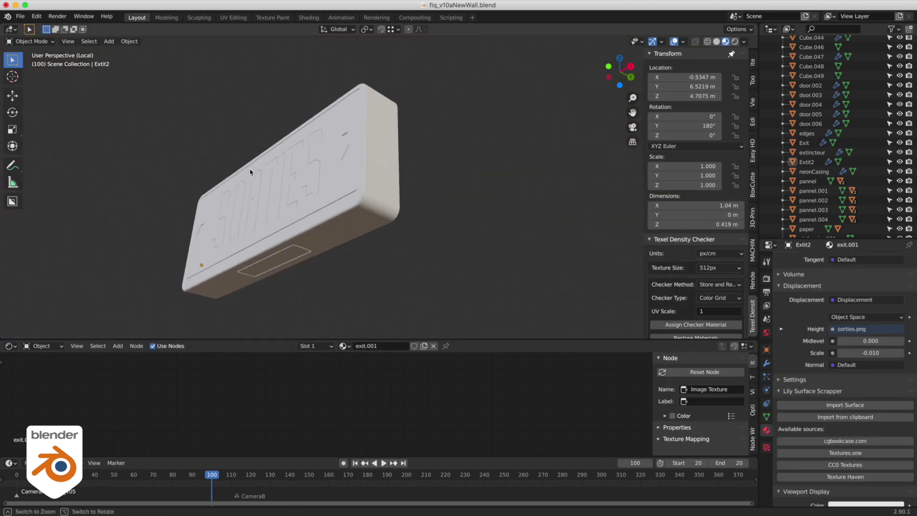
middle_click_drag(251, 172, 427, 211, "ctrl")
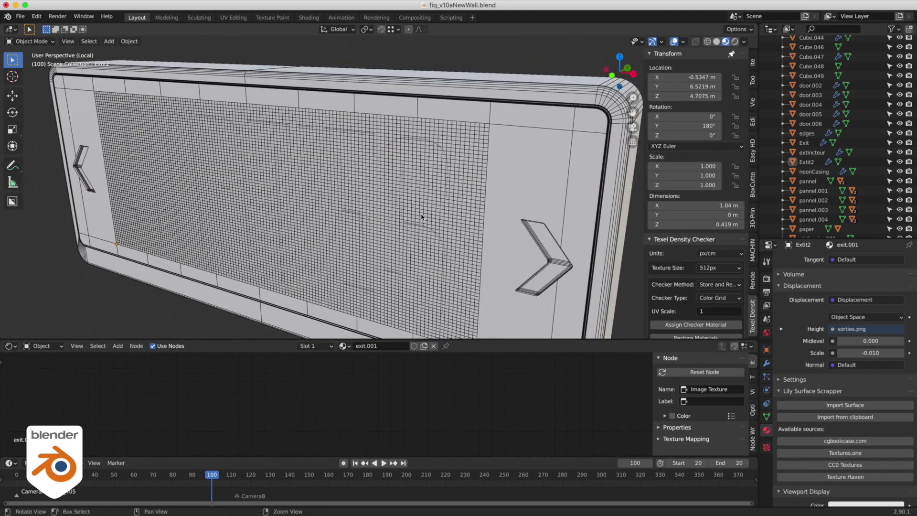
left_click(428, 212)
left_click(716, 42)
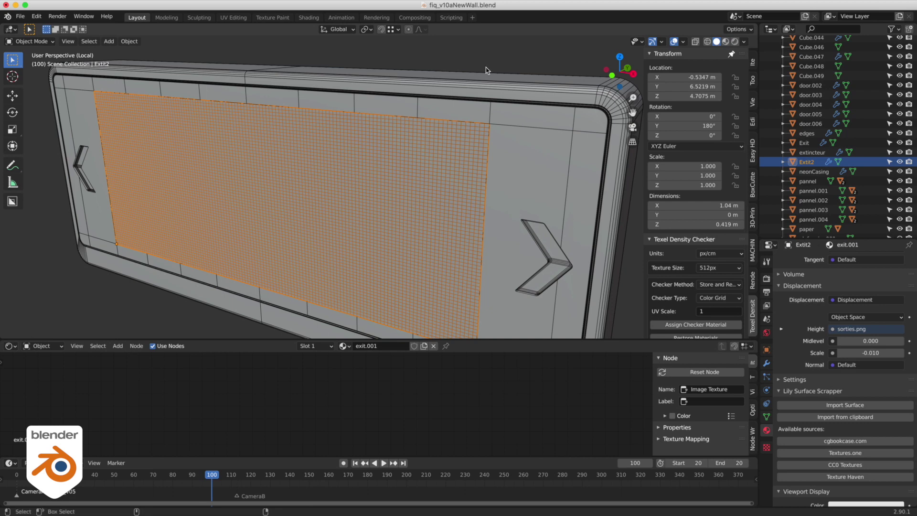
middle_click_drag(486, 70, 350, 173)
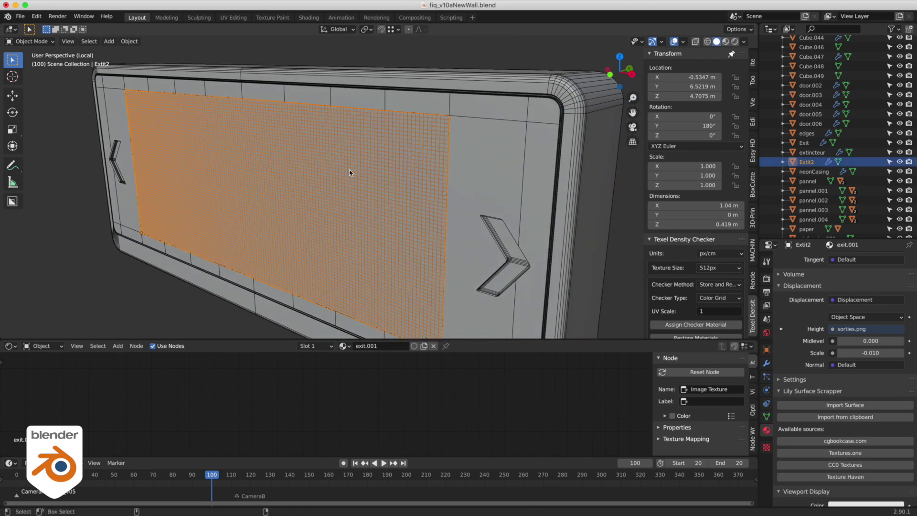
Step: Start sliding the sign plane along Y, cancel the move, and clear the selection
key("shift+space")
key("g")
left_click_drag(171, 226, 40, 247)
key("Escape")
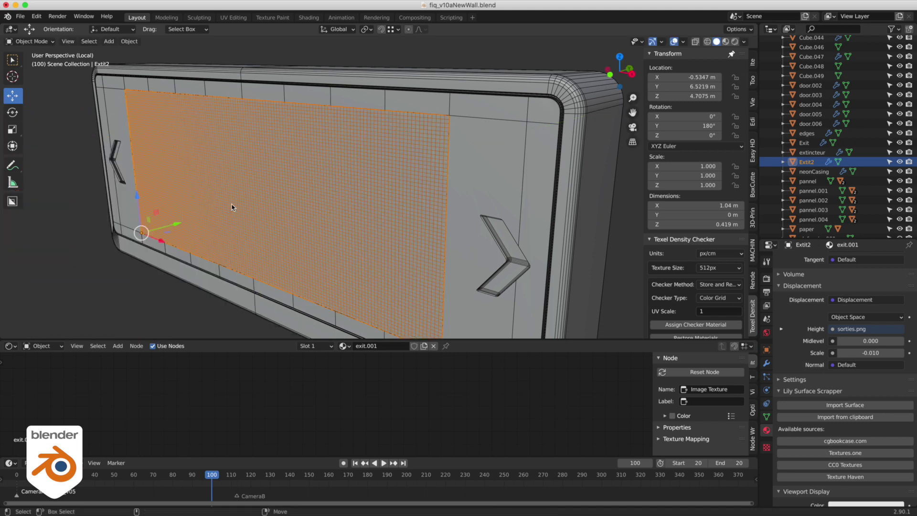
left_click(726, 42)
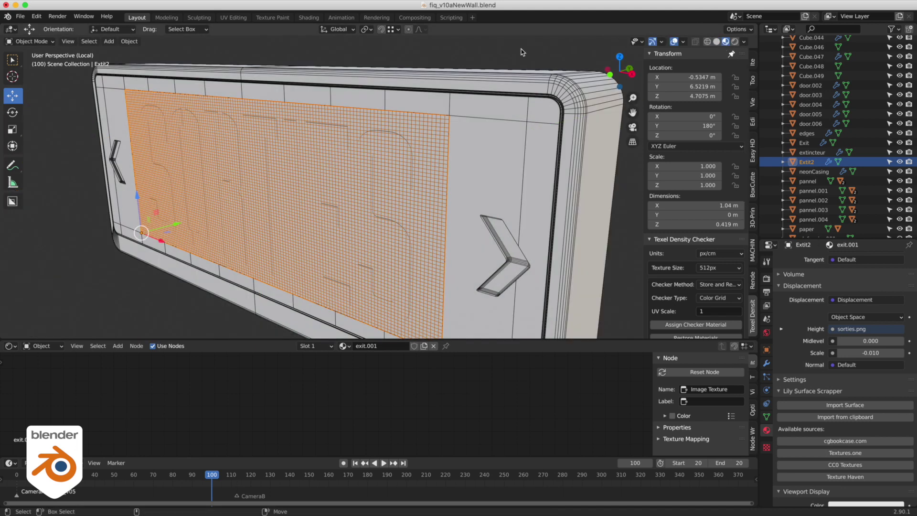
key("alt+a")
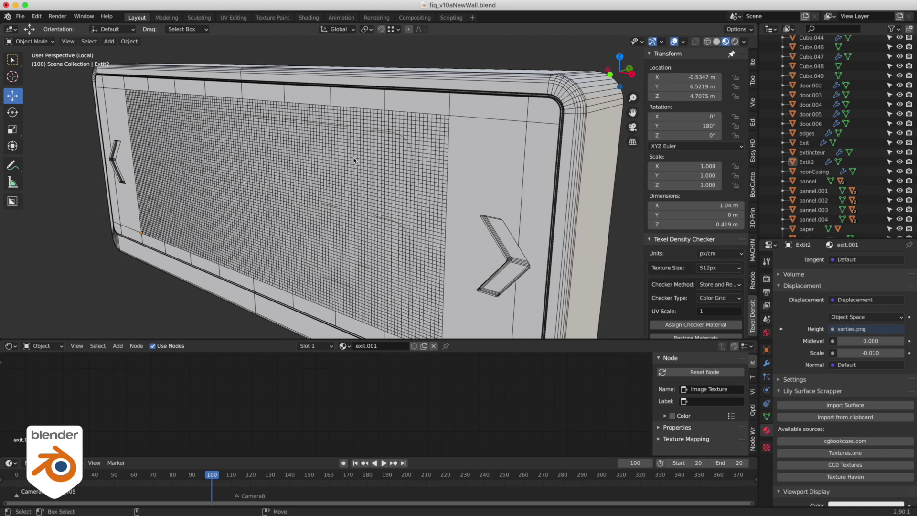
Step: Show the exit sign in Material Preview so the SORTIES relief lettering appears, viewed head-on
left_click(370, 189)
key("z")
left_click(410, 114)
key("alt+a")
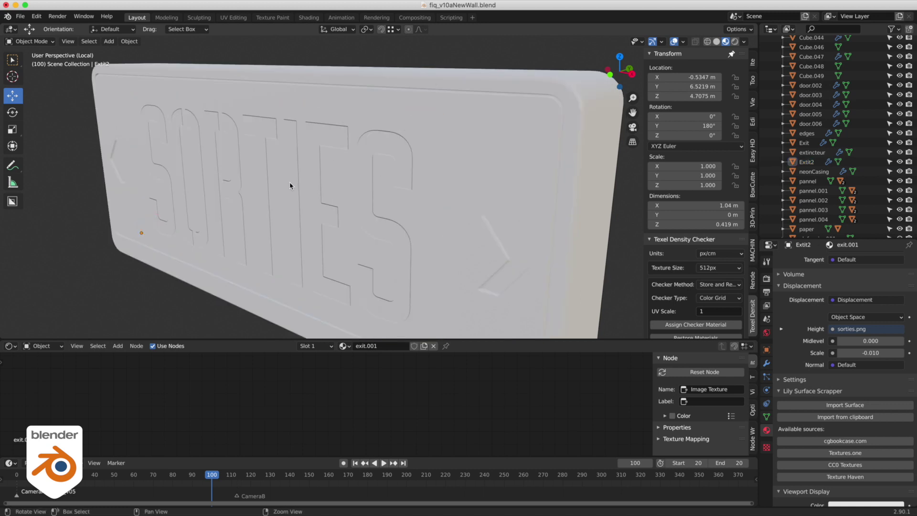
middle_click_drag(289, 182, 334, 167)
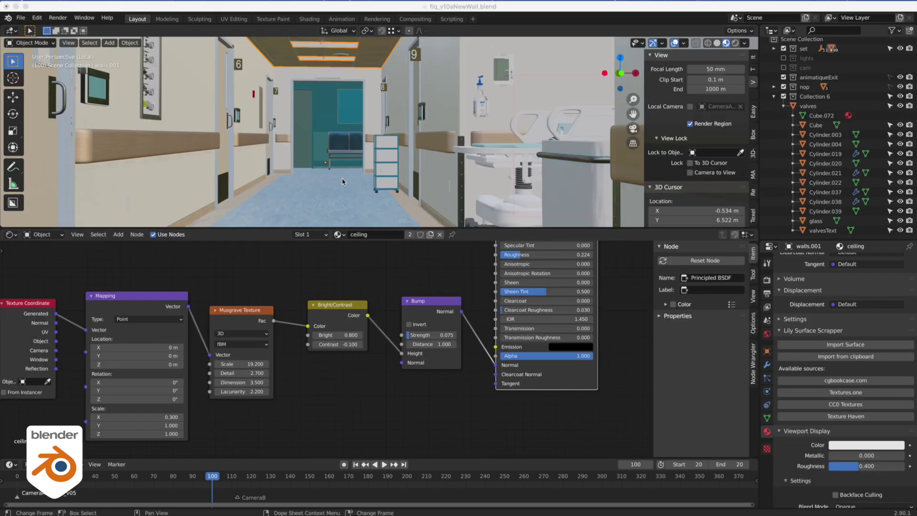
Step: Orbit up to the ceiling light panels and pull back to a wider corridor view
left_click(279, 59)
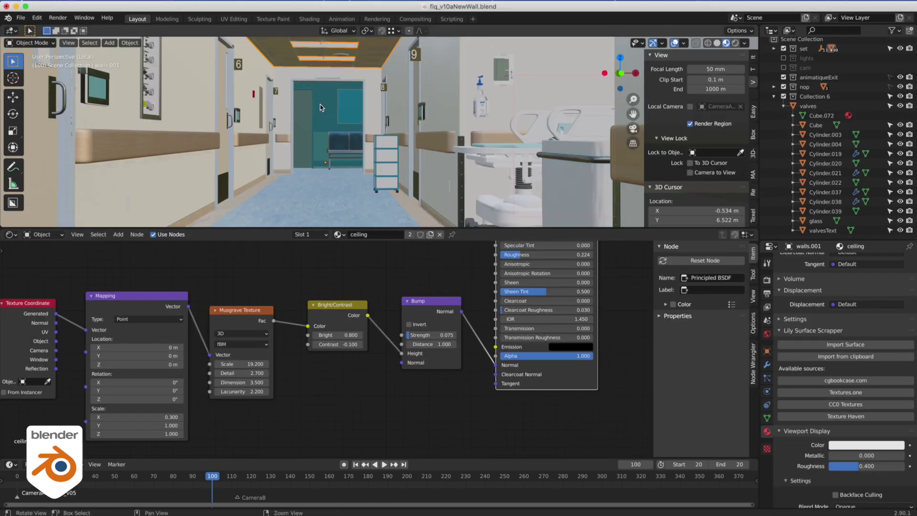
middle_click_drag(320, 107, 330, 148)
middle_click_drag(415, 281, 358, 380)
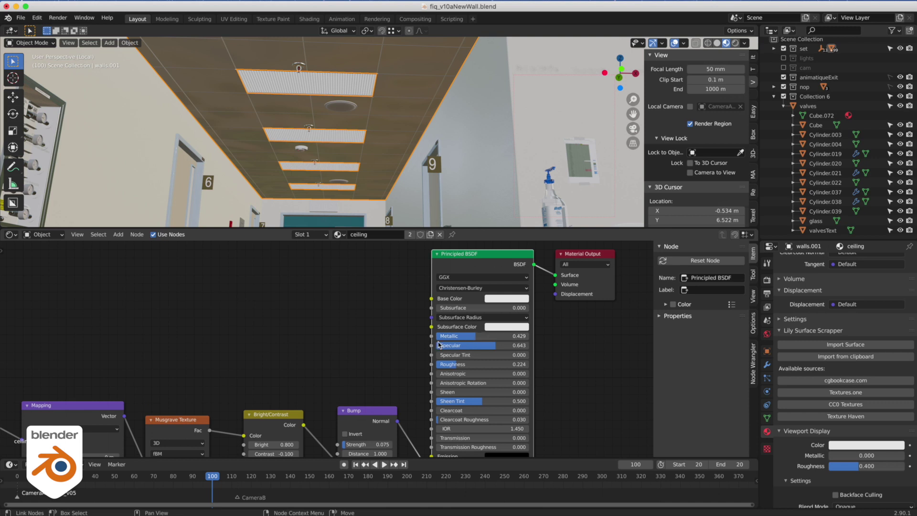
scroll(352, 364, "down", 5)
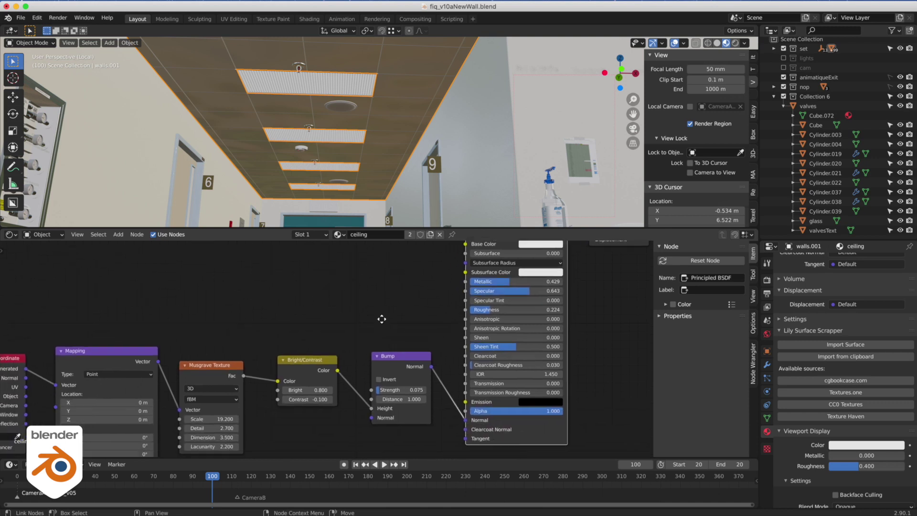
scroll(316, 310, "left", 3, "ctrl")
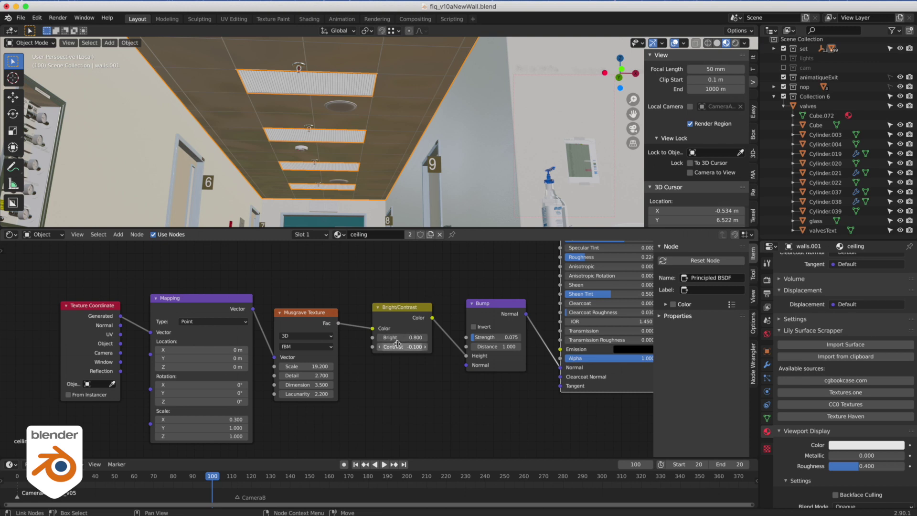
Step: Select the beige wall, orbit toward the left-wall monitor, and activate its walls2.jpg image node
left_click(454, 148)
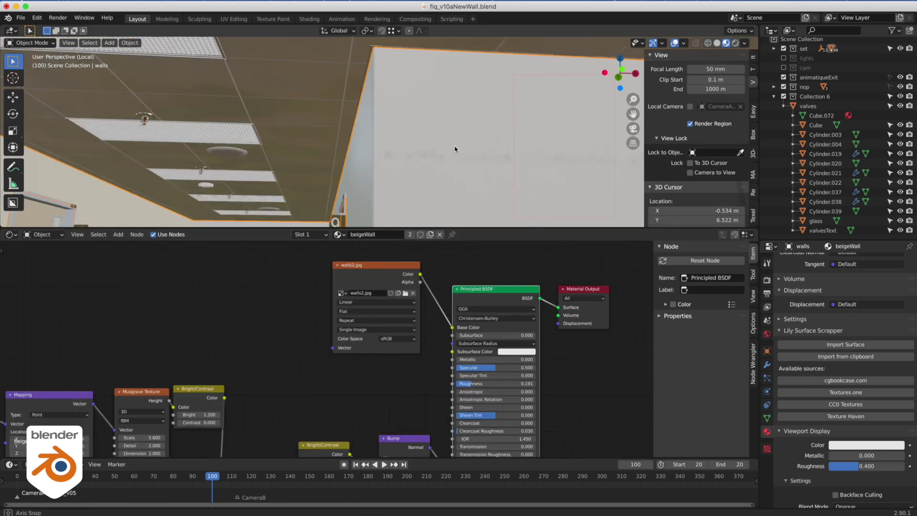
middle_click_drag(454, 147, 476, 164)
middle_click_drag(420, 169, 426, 134)
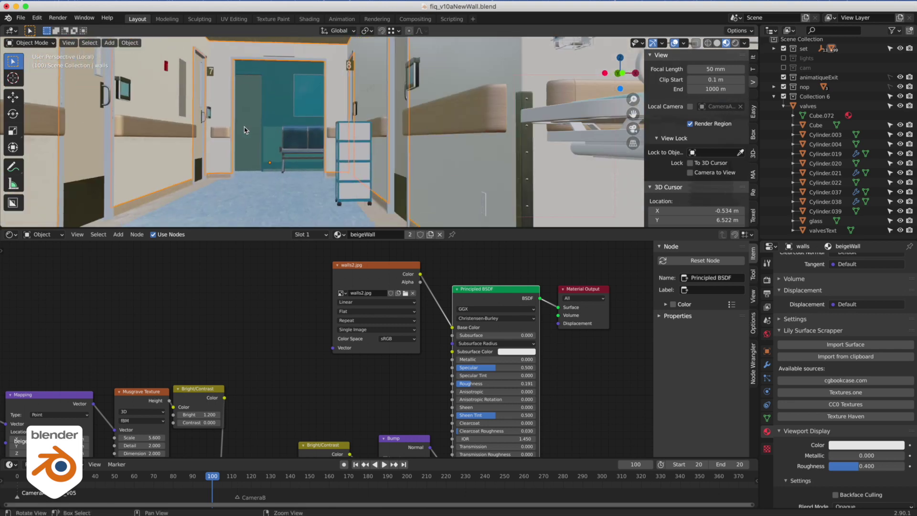
middle_click_drag(244, 130, 197, 121)
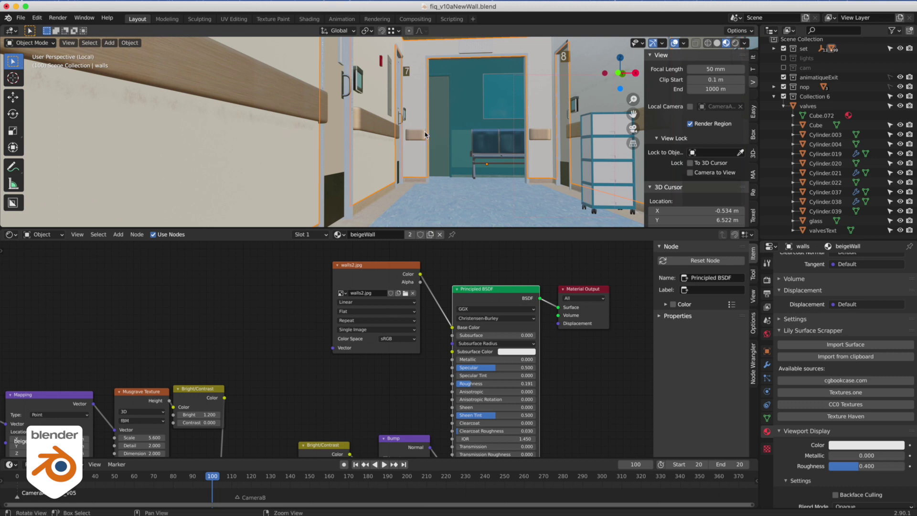
middle_click_drag(426, 135, 245, 218)
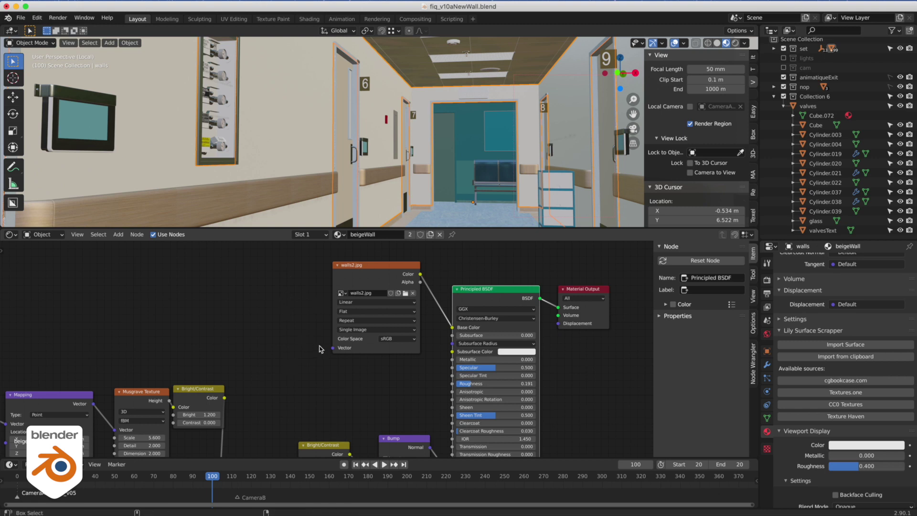
left_click(349, 353)
scroll(334, 333, "down", 5)
scroll(333, 333, "left", 4)
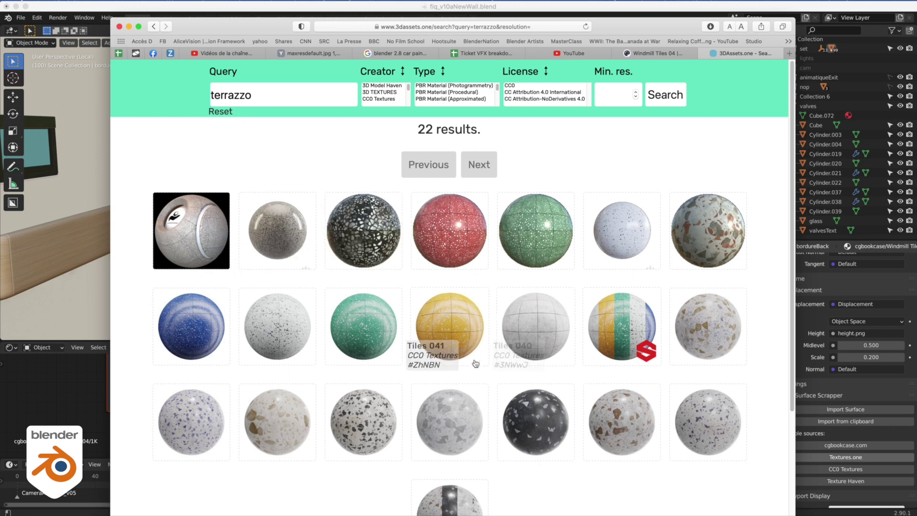
Step: Open Terrazzo 007 from the terrazzo results, copy its page address, and return to Blender
scroll(472, 364, "down", 3)
scroll(475, 364, "up", 7)
scroll(473, 363, "down", 1)
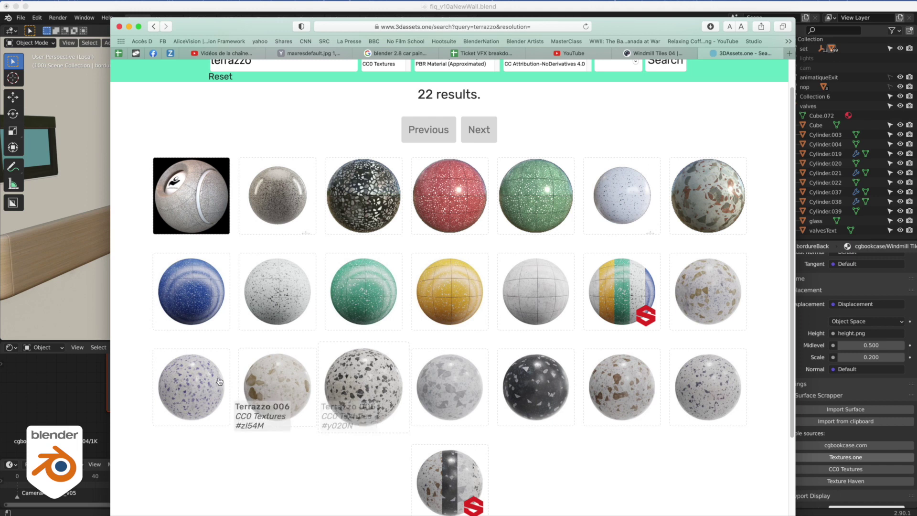
left_click(193, 372)
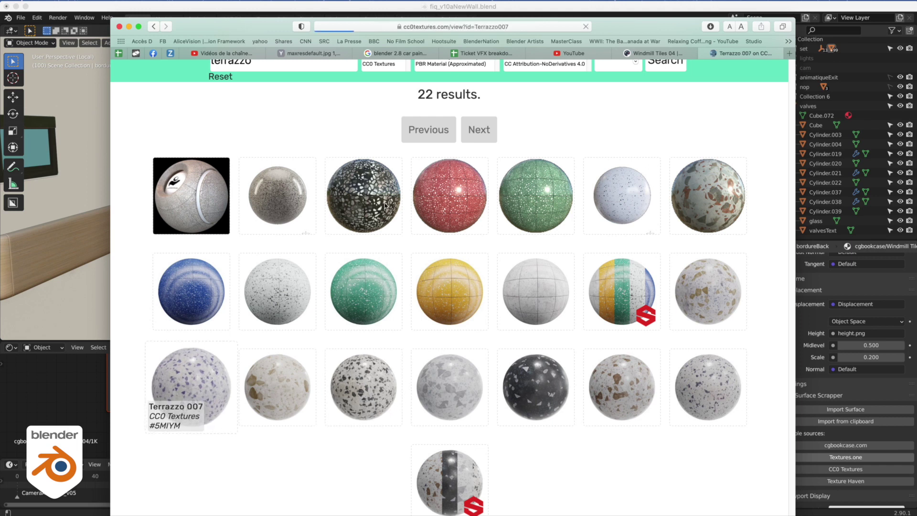
left_click(526, 30)
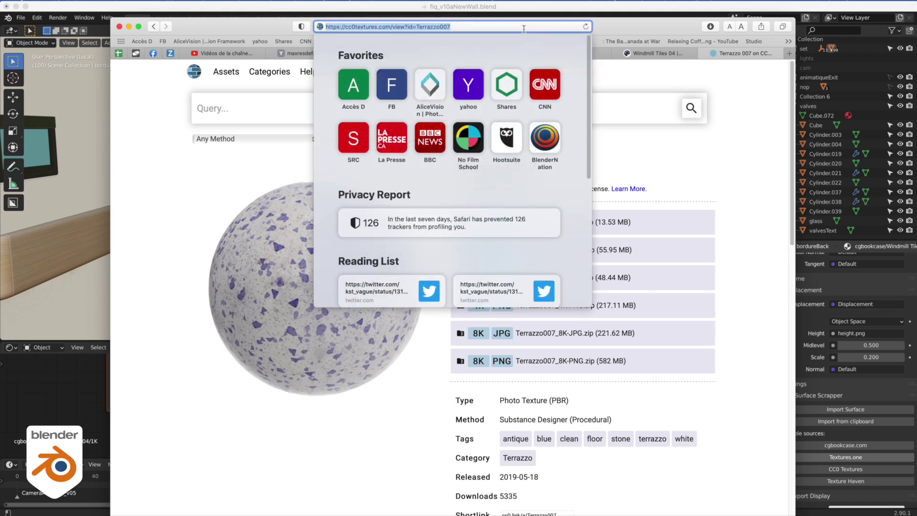
left_click(128, 28)
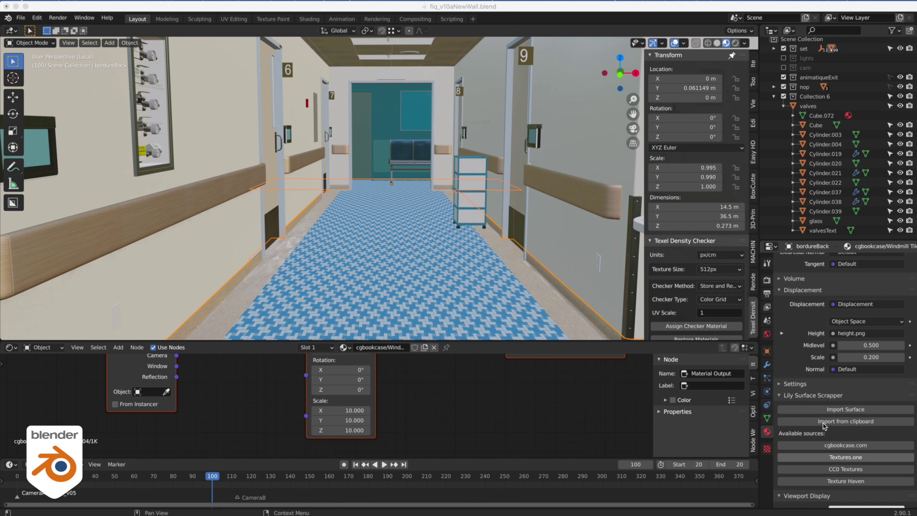
Step: Import Terrazzo 007 onto the floor from the clipboard link as the 2K-JPG variant
left_click(826, 424)
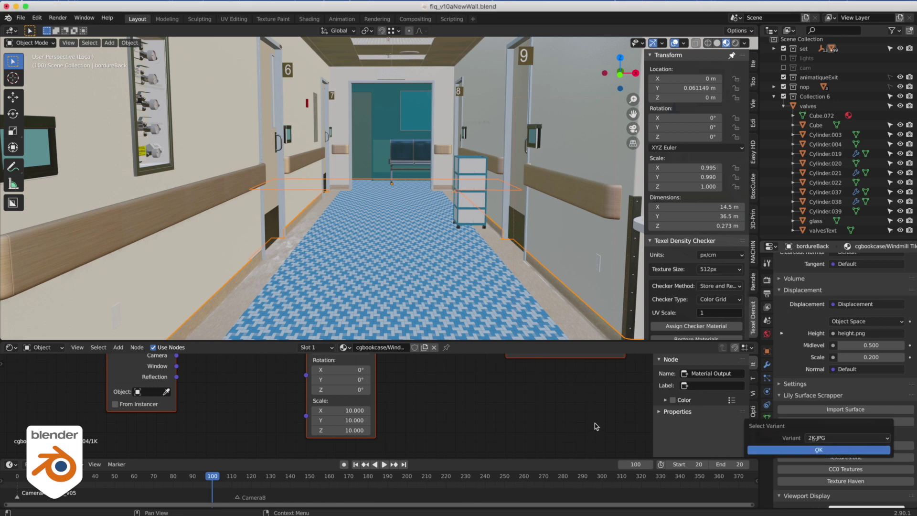
key("Return")
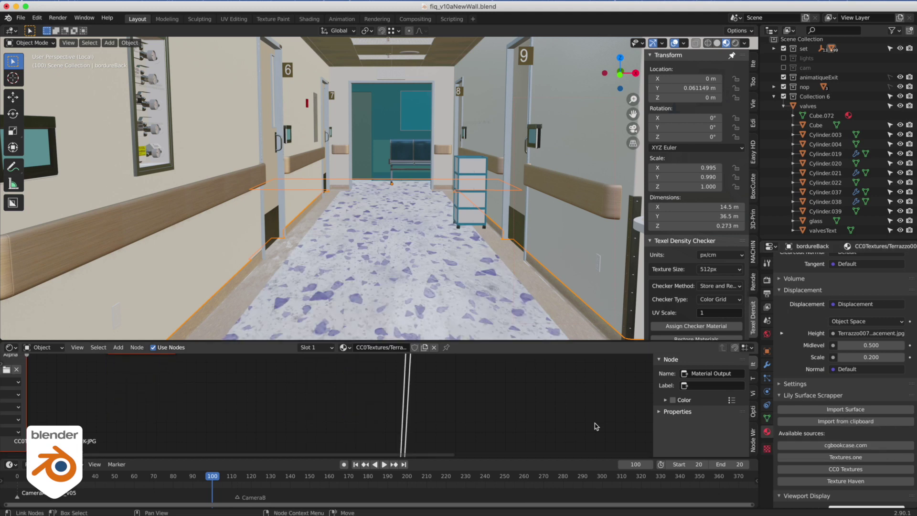
scroll(286, 409, "down", 6)
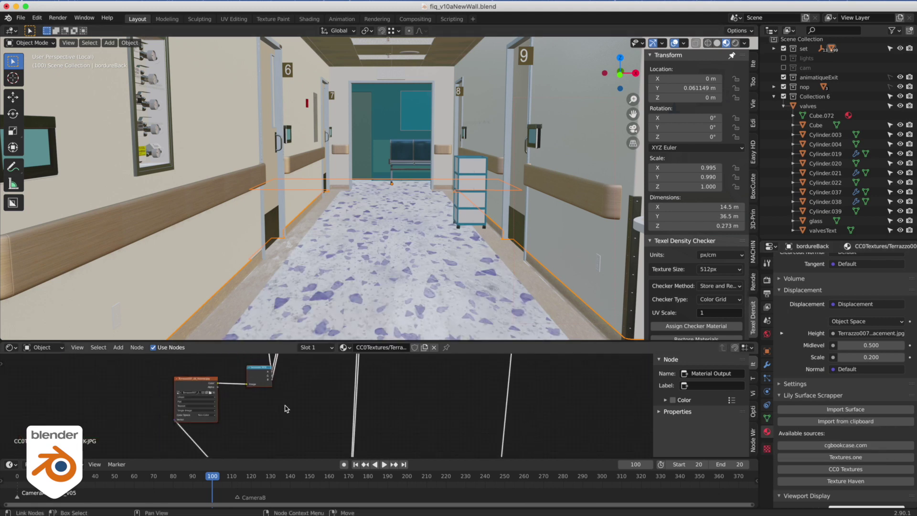
scroll(308, 416, "up", 8)
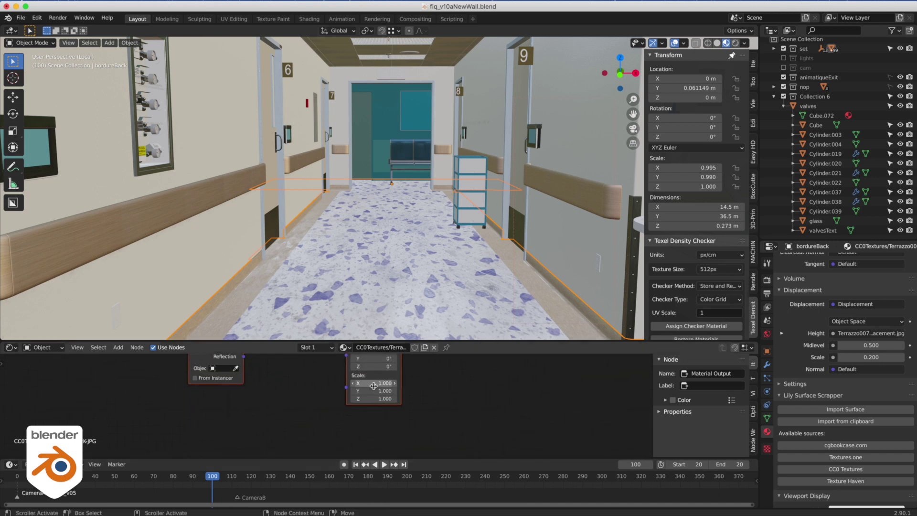
Step: Set the terrazzo Mapping node scale to 10
type("10")
key("Return")
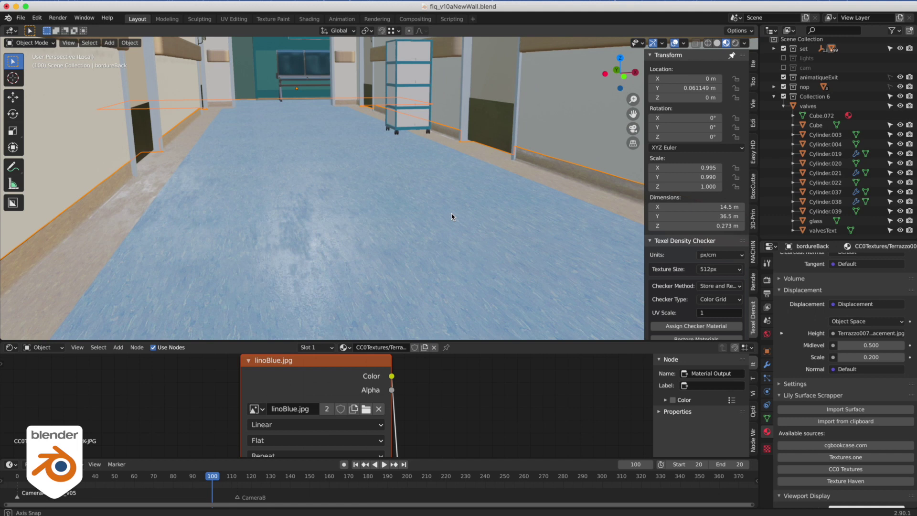
scroll(453, 217, "up", 5)
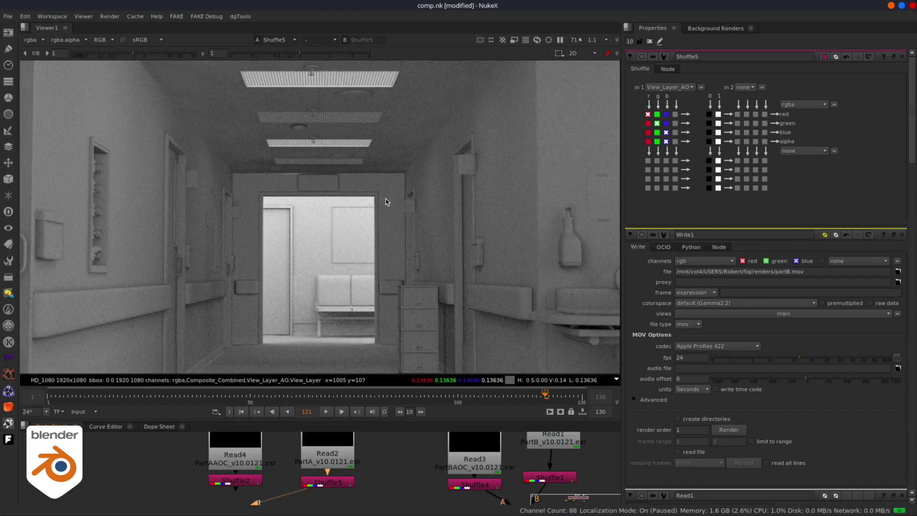
Step: Zoom the Viewer to see the whole View_Layer_AO shuffled frame
scroll(385, 199, "up", 6)
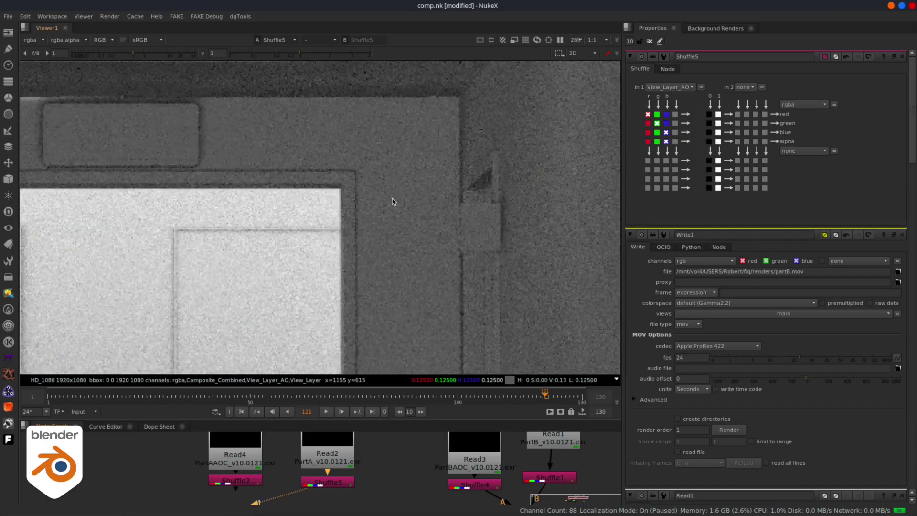
scroll(466, 196, "down", 6)
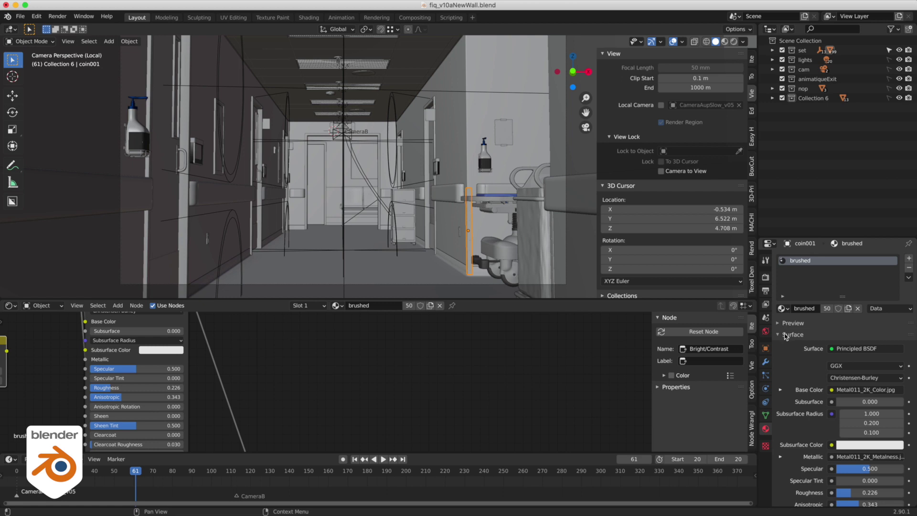
Step: Add a new material slot on coin001 holding a new material named AOC
left_click(909, 258)
left_click(832, 311)
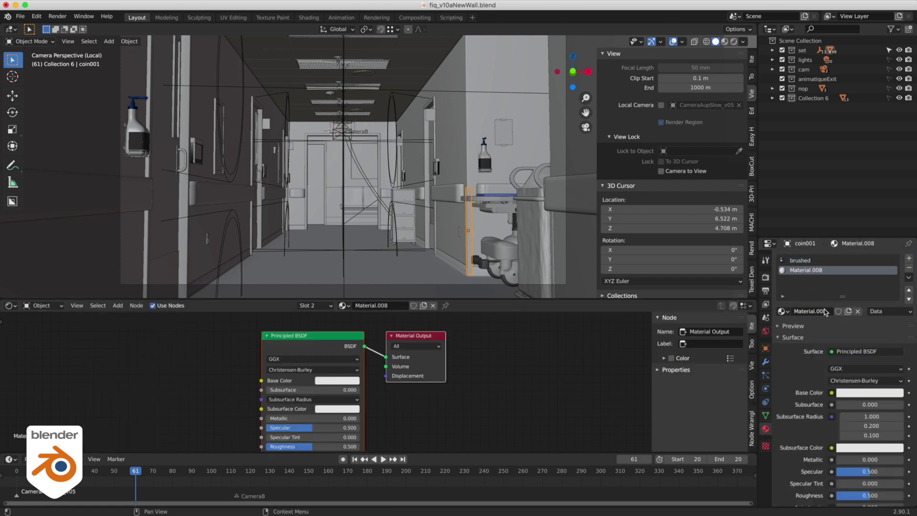
left_click(794, 311)
type("AOC")
key("Return")
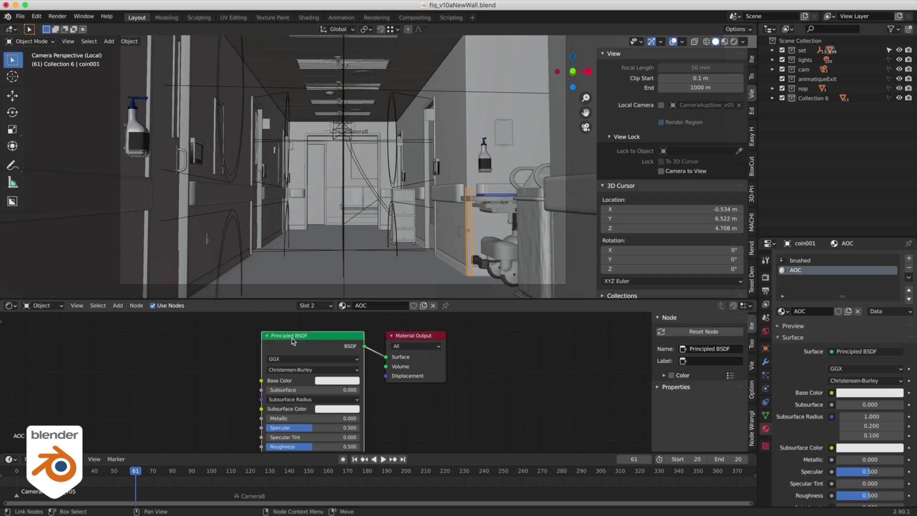
Step: Replace the Principled BSDF with an Ambient Occlusion node driving Surface, Distance 6
key("x")
key("shift+a")
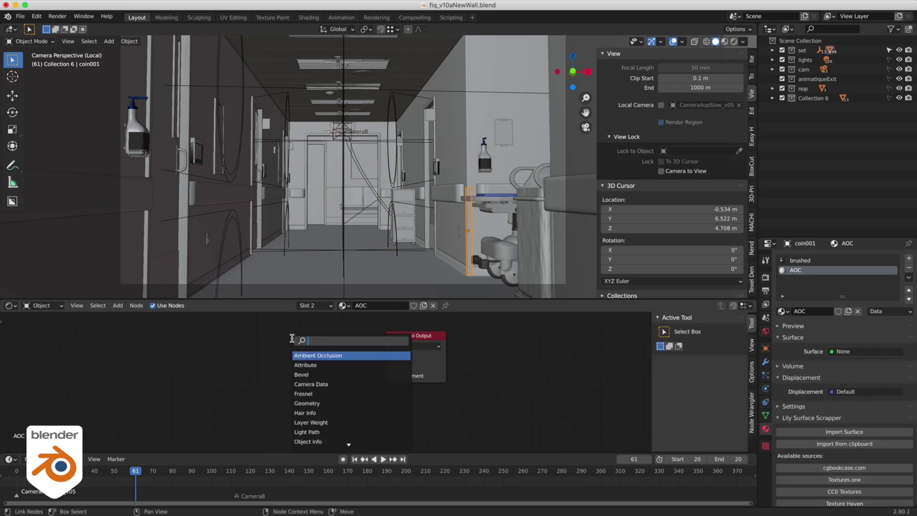
key("Return")
left_click(294, 341)
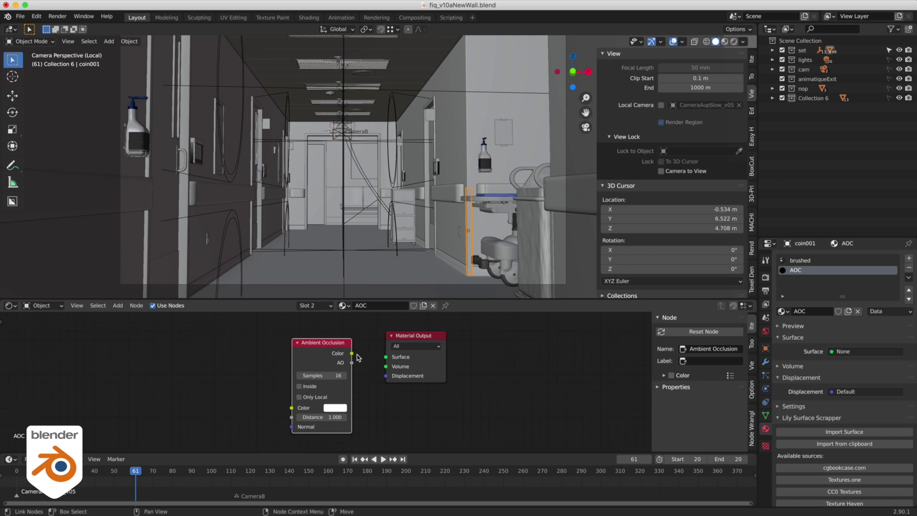
left_click_drag(353, 353, 386, 356)
left_click(320, 417)
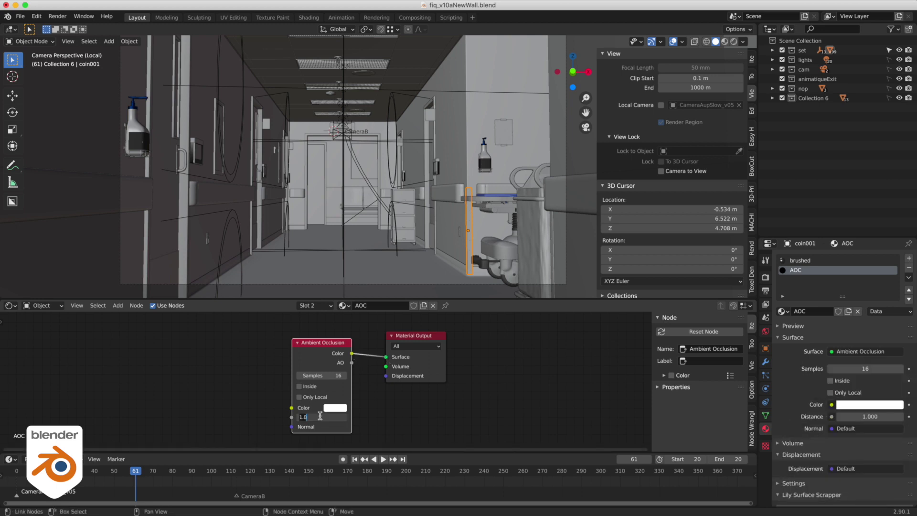
type("6")
key("Return")
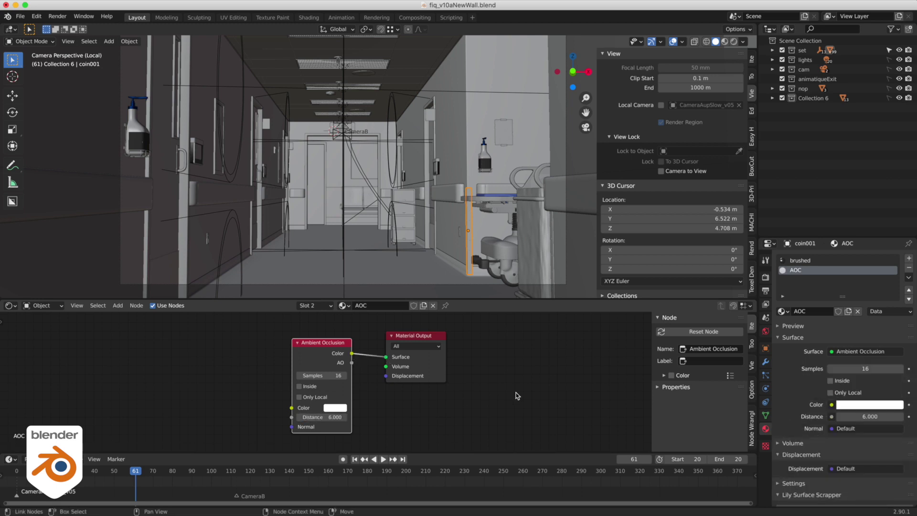
Step: Create a new view layer named AOC
left_click(899, 17)
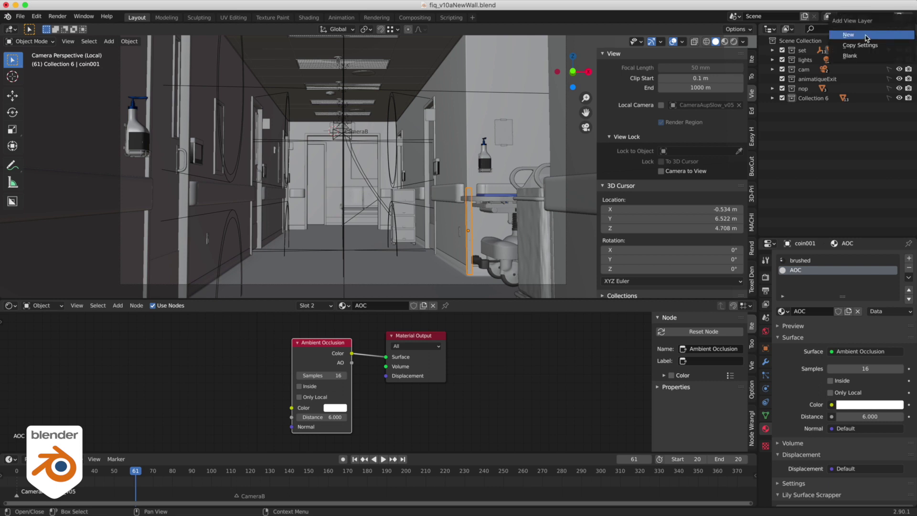
left_click(865, 35)
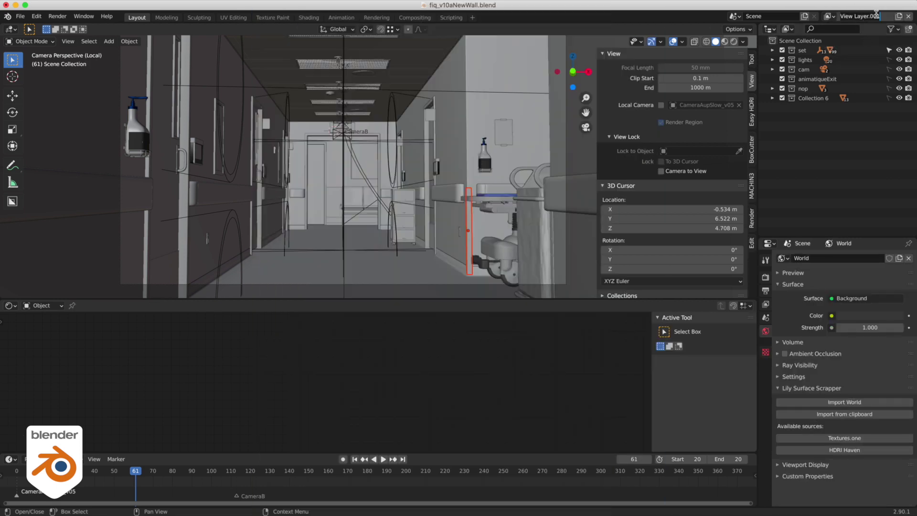
type("AOC")
key("Return")
Step: Override all materials on the AOC layer with AOC and preview it in Rendered shading
left_click(766, 306)
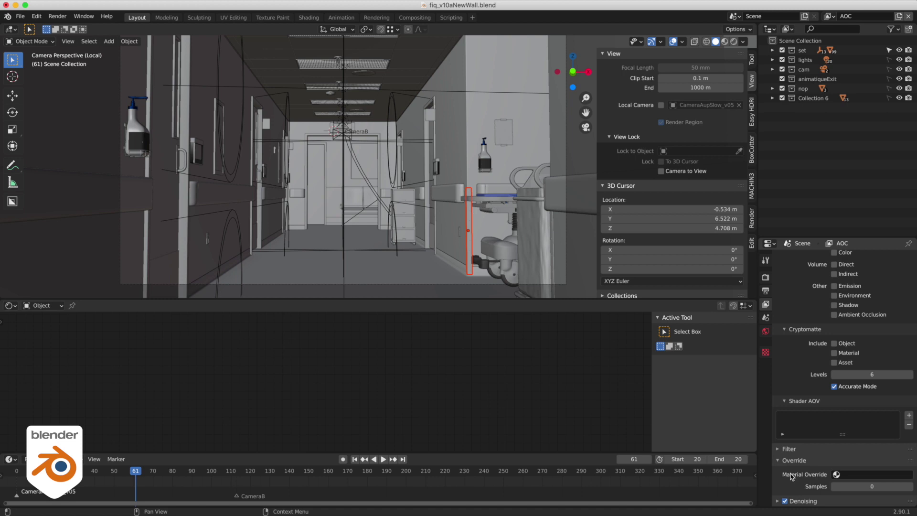
left_click(852, 475)
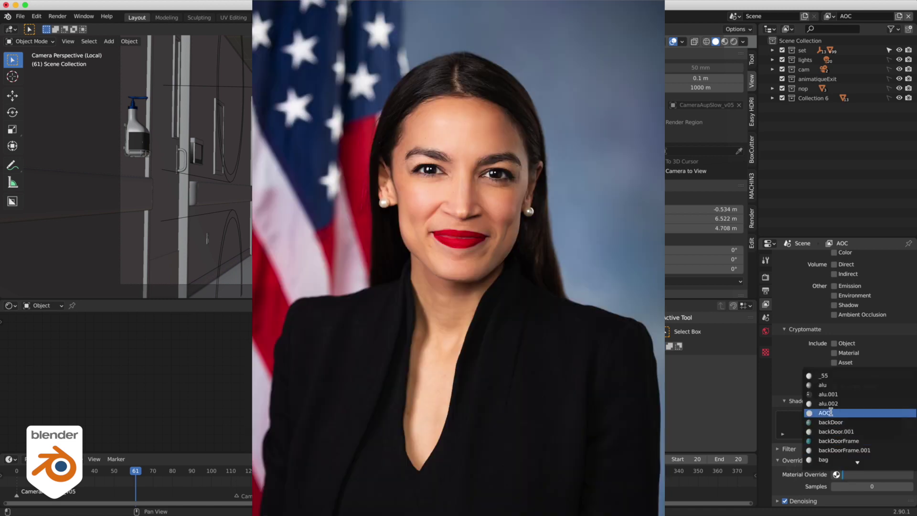
left_click(833, 414)
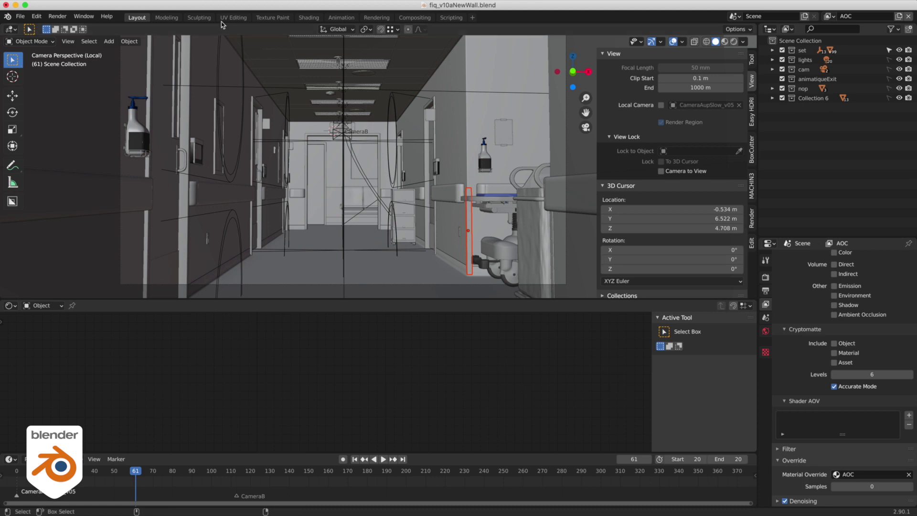
left_click(734, 42)
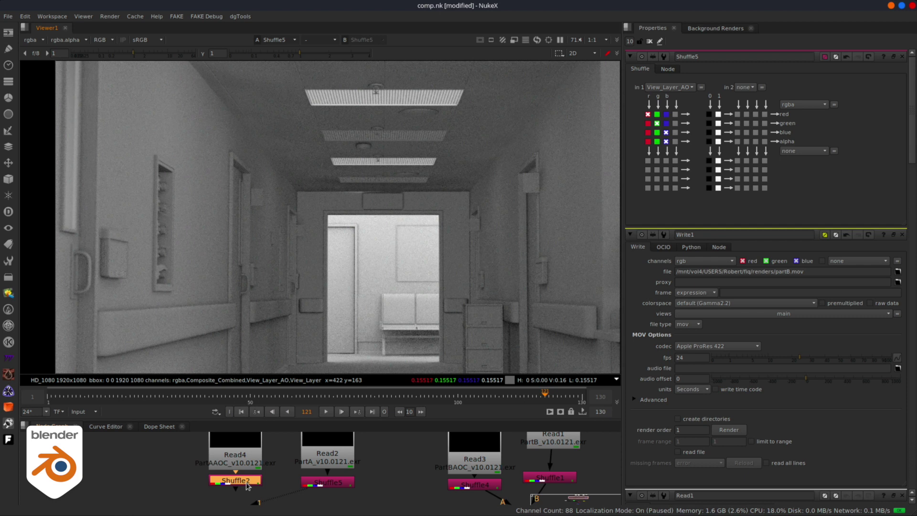
Step: Toggle the viewer between Shuffle5 without AO and Merge3 with AO, ending on Merge3
key("1")
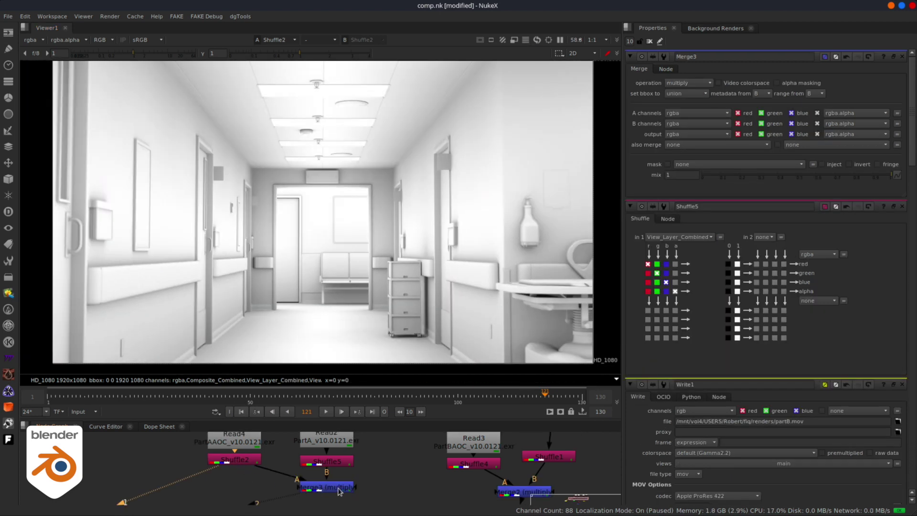
left_click(339, 488)
key("1")
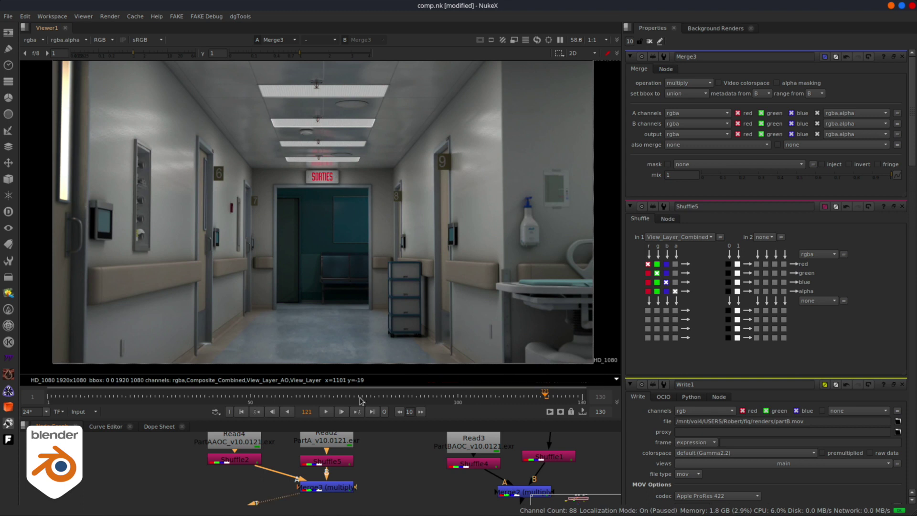
left_click(337, 463)
key("1")
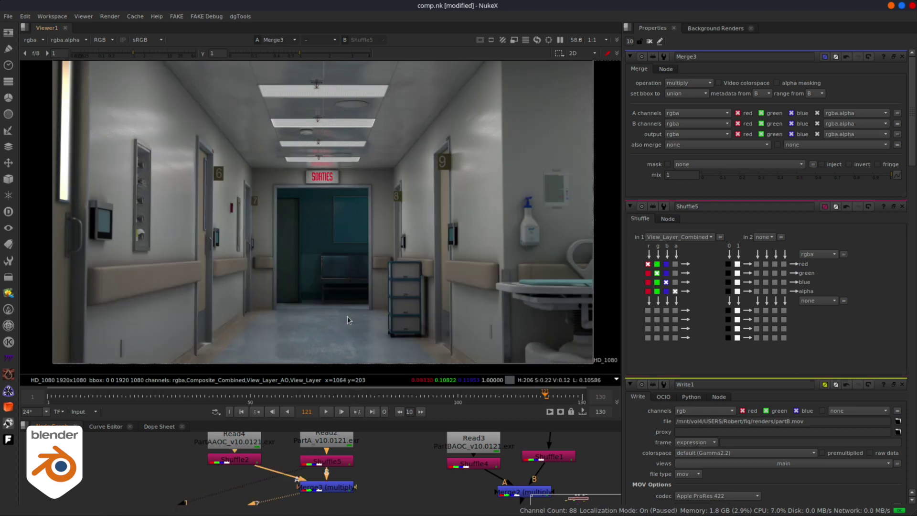
key("Down")
key("Up")
key("Down")
key("Up")
key("Down")
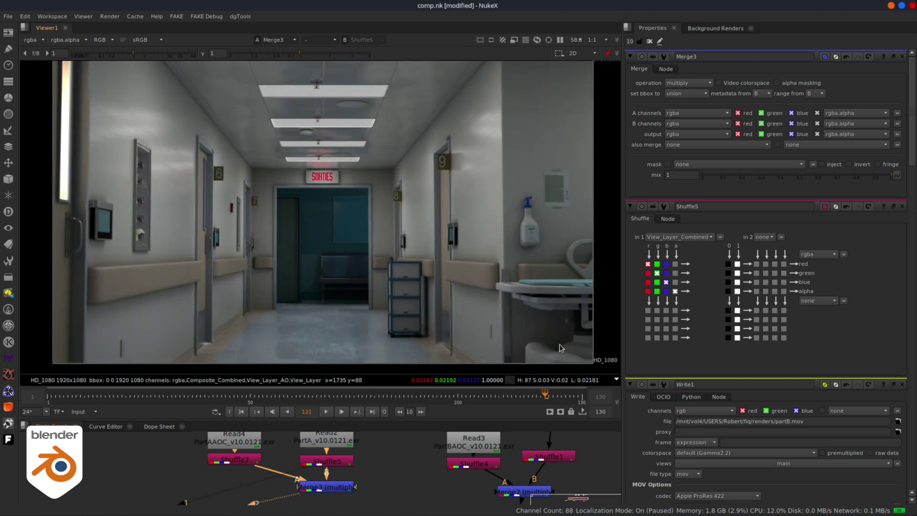
key("Up")
key("Down")
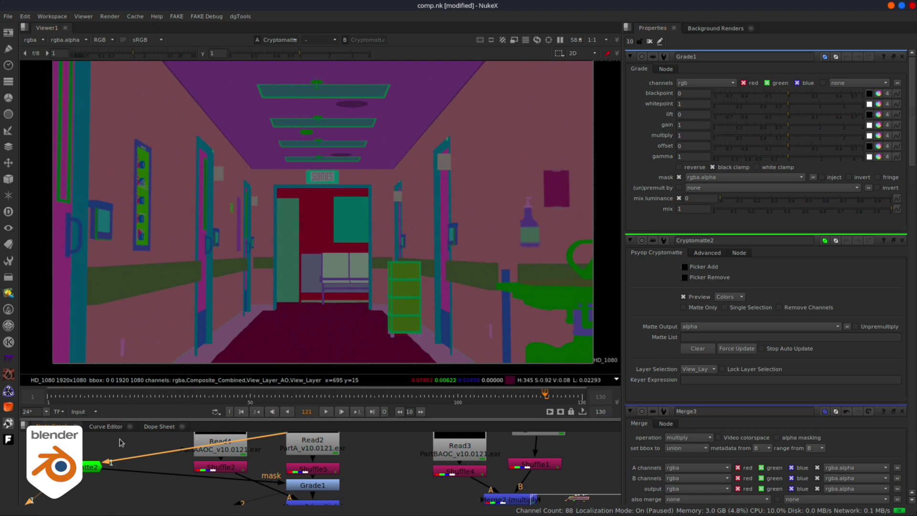
Step: Pick the beige wall into Cryptomatte2's matte and check the matte's alpha
double_click(88, 470)
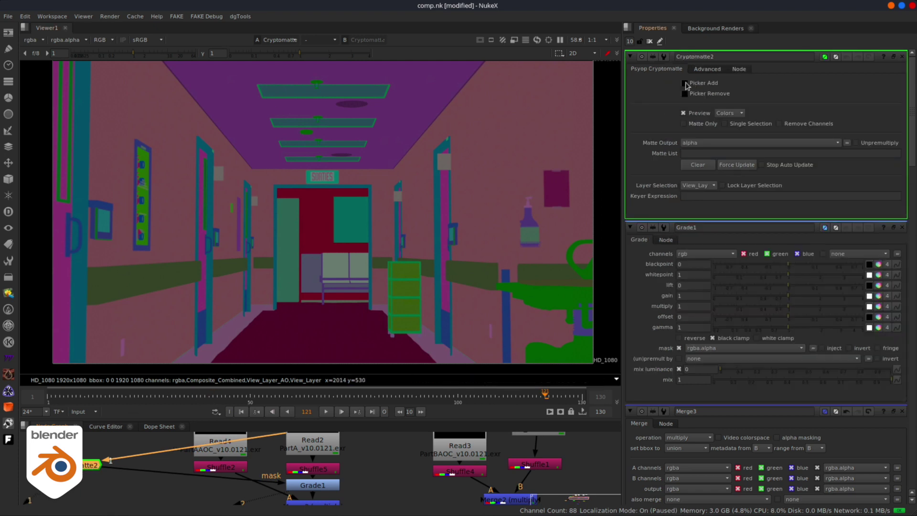
left_click(685, 83)
left_click(468, 127, "ctrl")
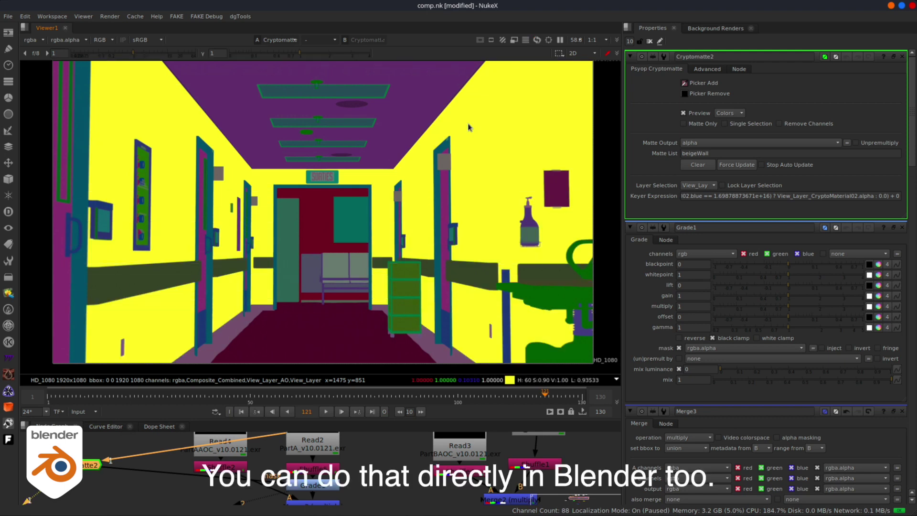
key("a")
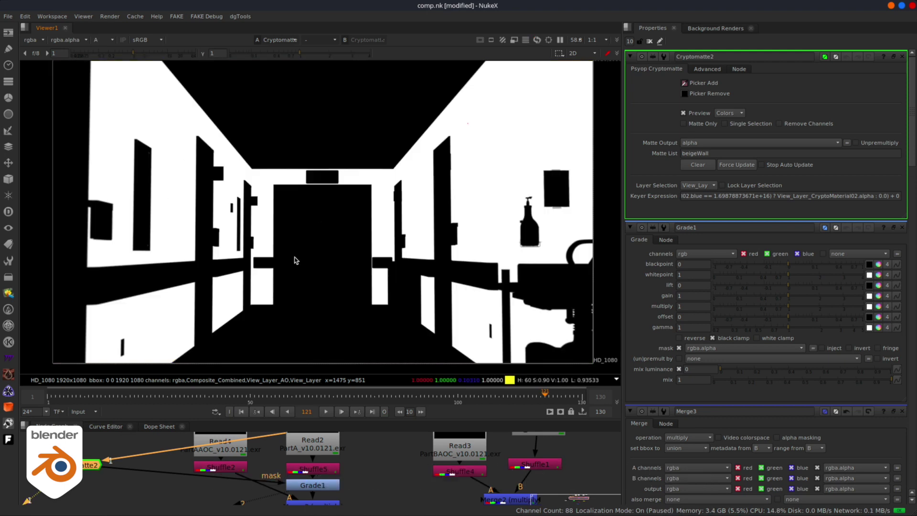
Step: Warm the masked walls yellow by setting Grade1 gain to about 0.95, 0.90, 0.55
left_click(318, 486)
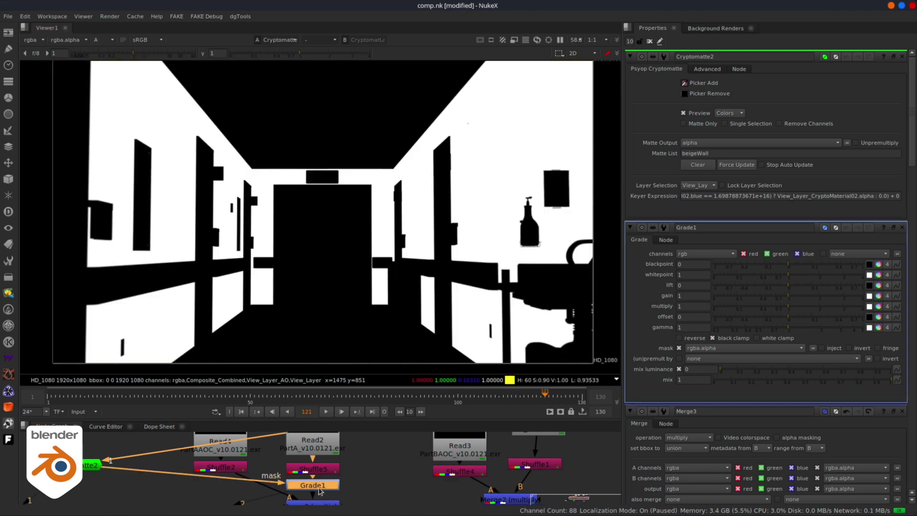
key("1")
key("a")
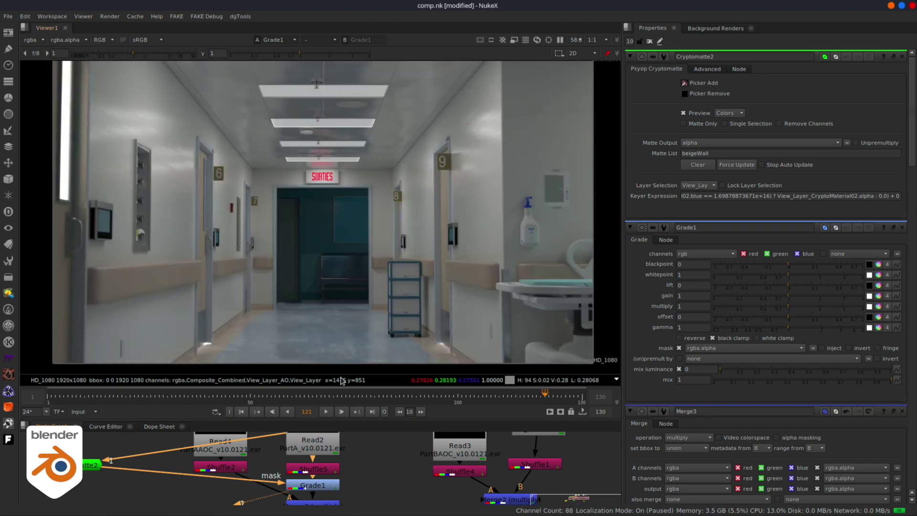
double_click(319, 488)
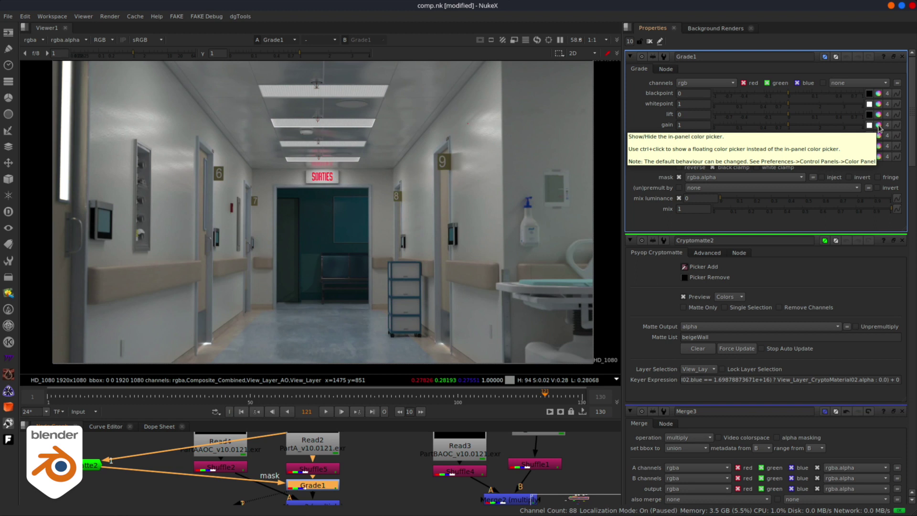
left_click(879, 125)
mouse_move(881, 157)
left_mouse_down()
mouse_move(891, 146)
mouse_move(901, 151)
mouse_move(900, 172)
mouse_move(902, 139)
mouse_move(902, 161)
mouse_move(883, 161)
left_mouse_up()
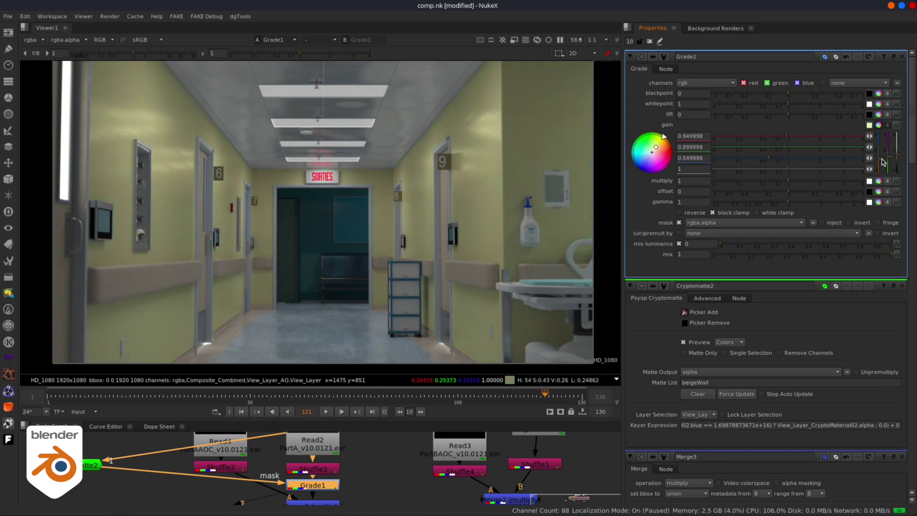